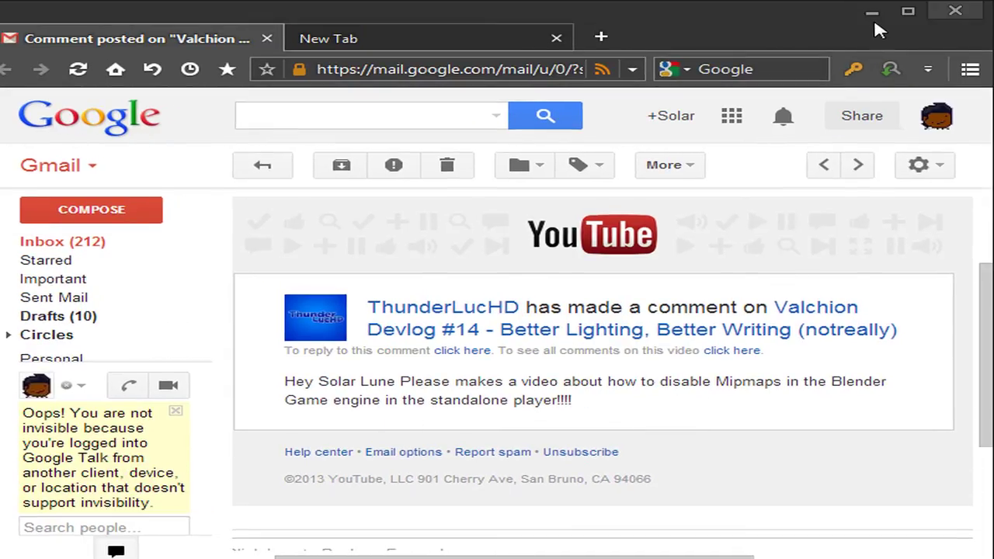
- Minimize the browser and orbit the viewport to face the game scene's cube more frontally
{"action": "left_click", "coordinate": [873, 14]}
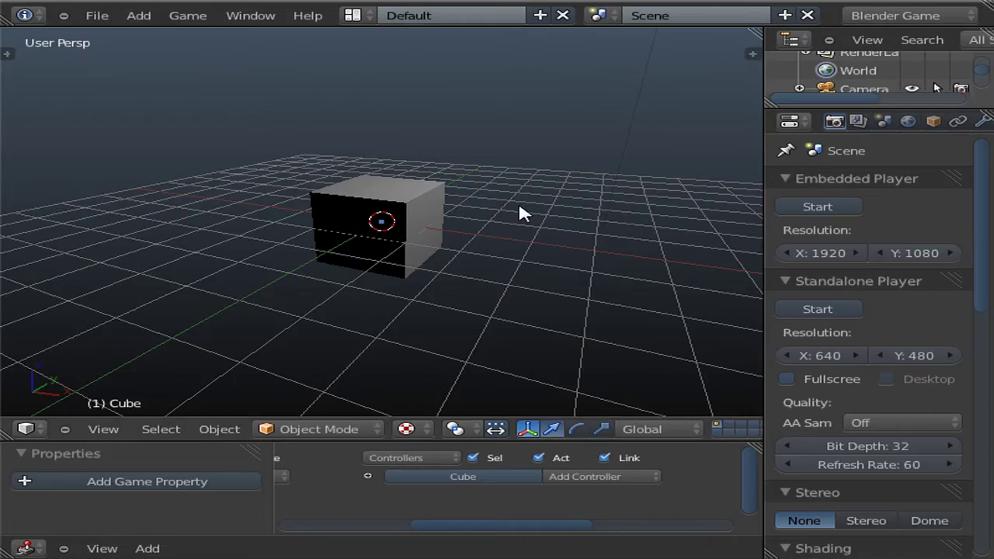
{"action": "middle_click_drag", "start_coordinate": [518, 214], "coordinate": [573, 208]}
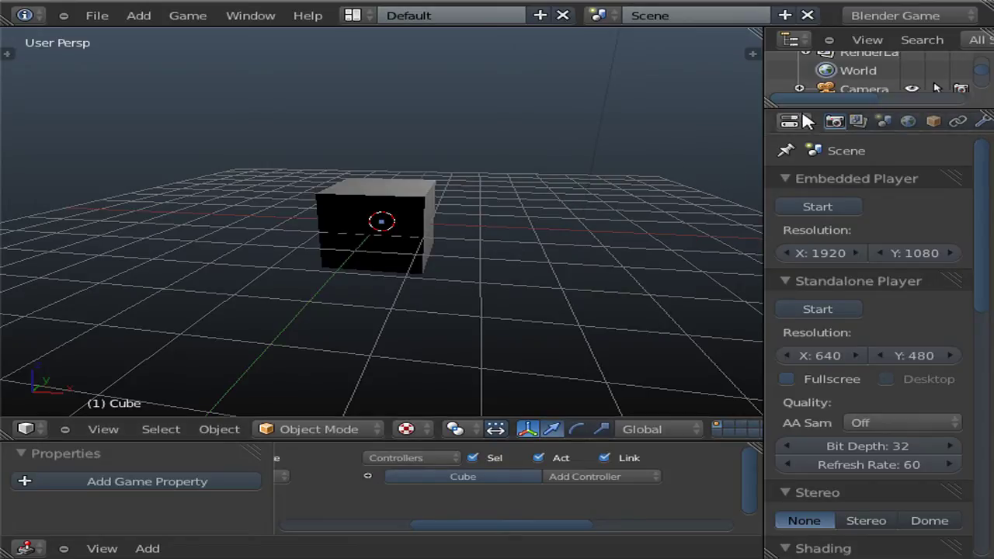
- Enlarge the Outliner to list every object and give the Logic editor more height
{"action": "left_click_drag", "start_coordinate": [808, 105], "coordinate": [672, 199]}
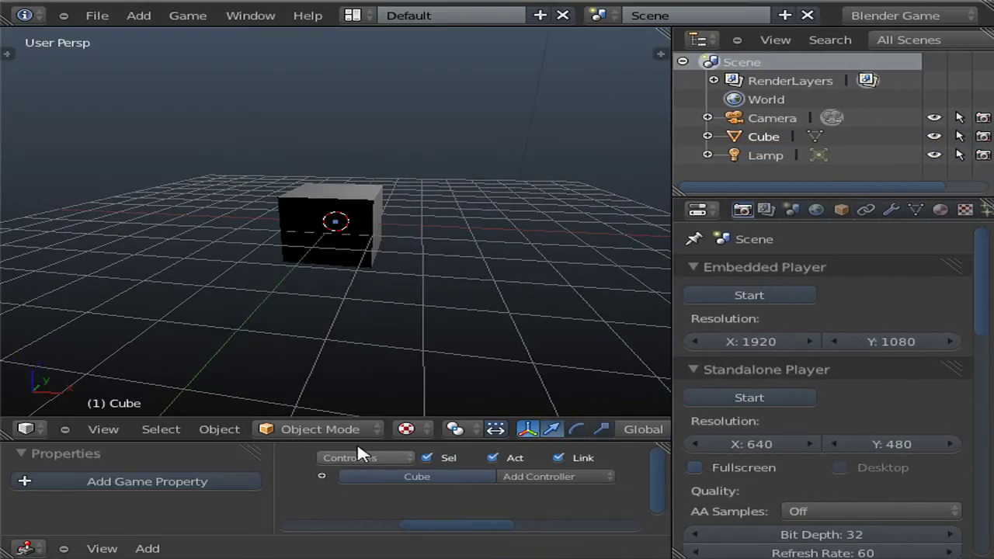
{"action": "left_click_drag", "start_coordinate": [357, 440], "coordinate": [349, 338]}
{"action": "key", "text": "n"}
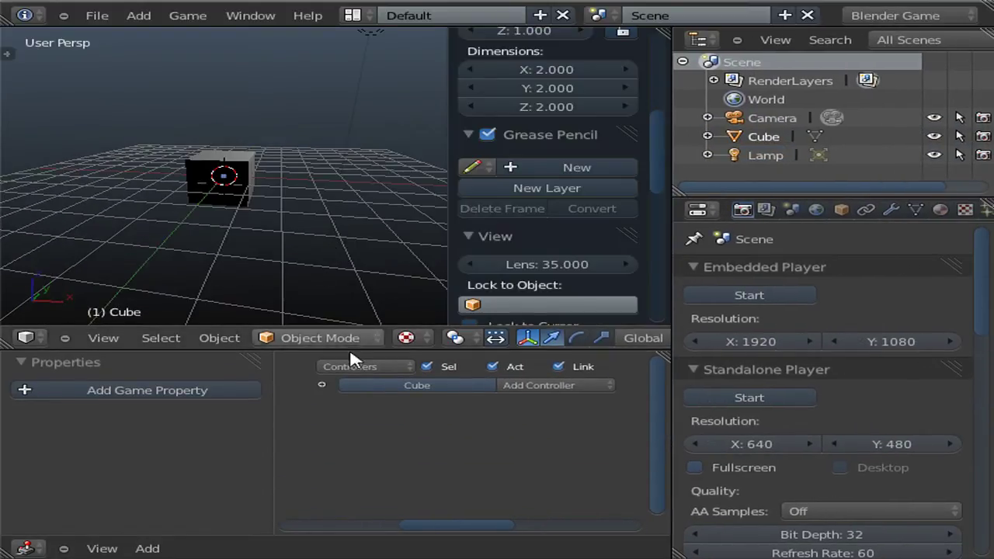
{"action": "key", "text": "n"}
- Delete the cube and add a plane in its place using 'add pl'
{"action": "key", "text": "Delete"}
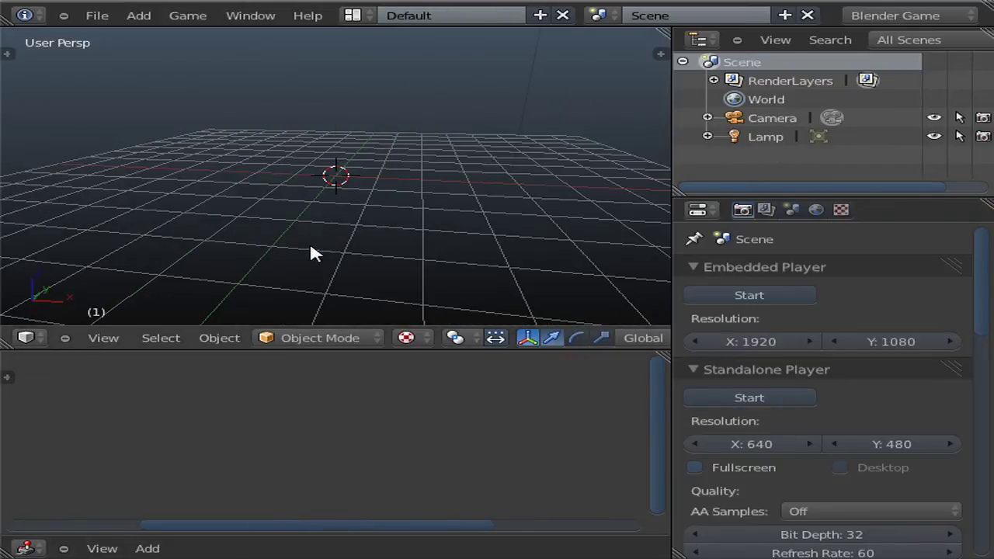
{"action": "key", "text": "space"}
{"action": "type", "text": "add plane"}
{"action": "key", "text": "Return"}
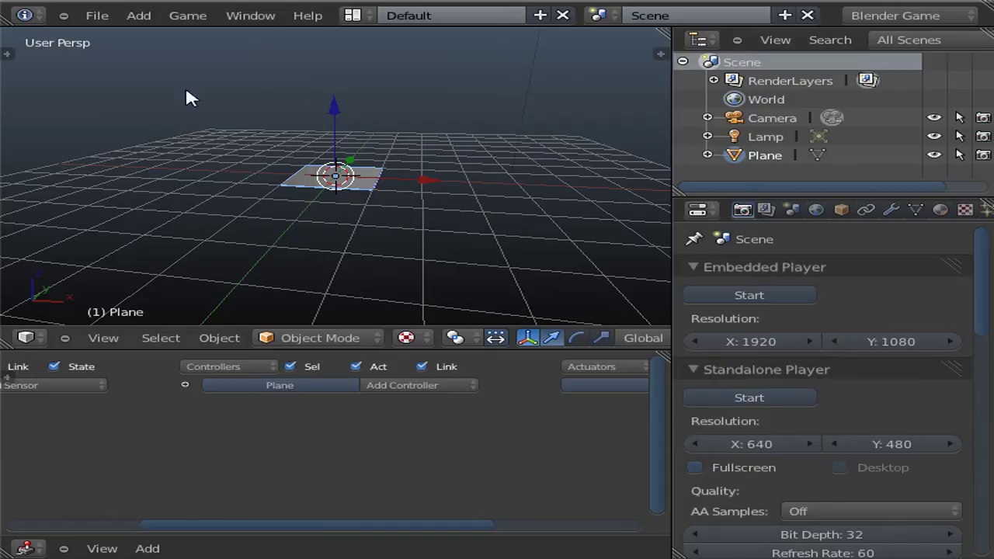
- Orbit with the numpad and zoom in so the plane sits square-on, close up
{"action": "key", "text": "KP_8"}
{"action": "key", "text": "KP_4"}
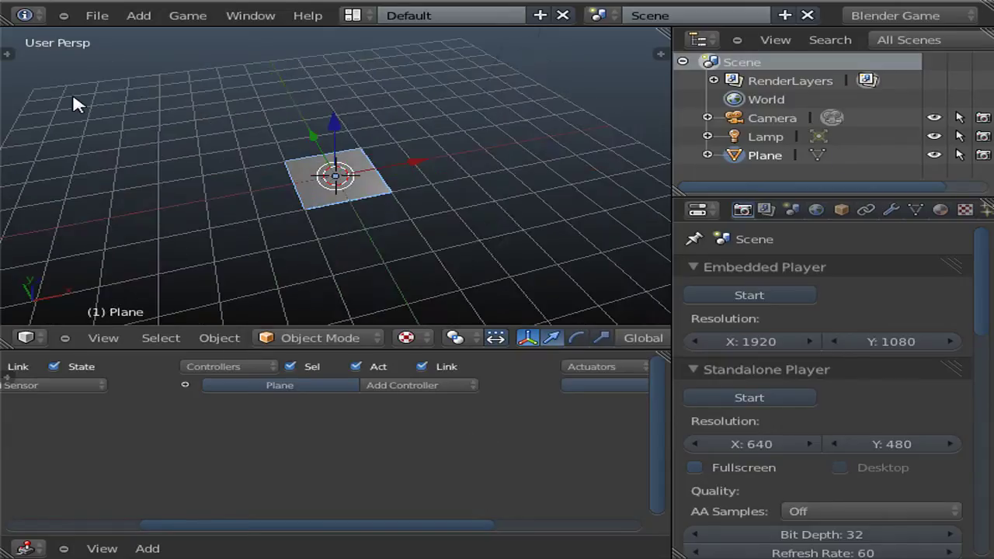
{"action": "key", "text": "KP_6"}
{"action": "key", "text": "KP_6"}
{"action": "key", "text": "KP_2"}
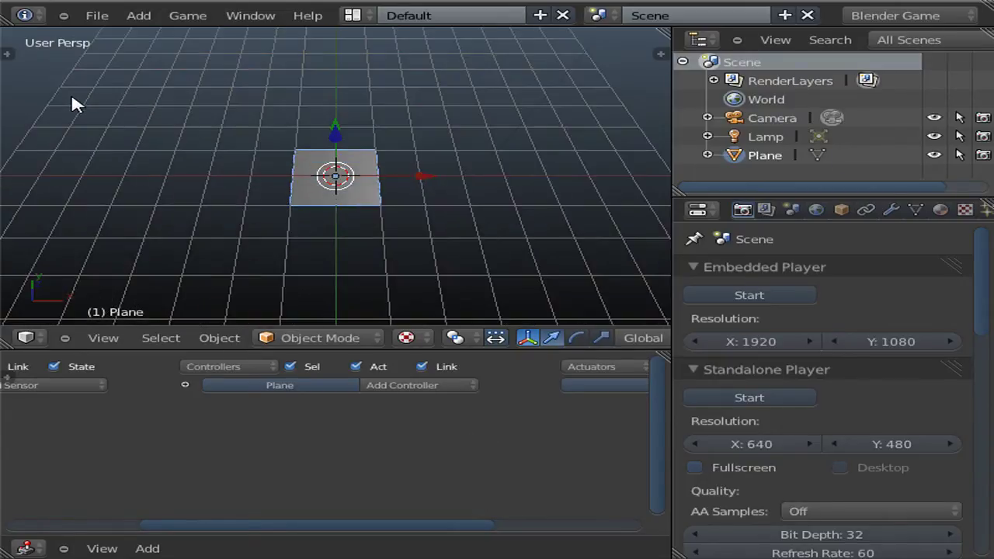
{"action": "key", "text": "KP_8"}
{"action": "scroll", "coordinate": [73, 102], "scroll_direction": "up", "scroll_amount": 3}
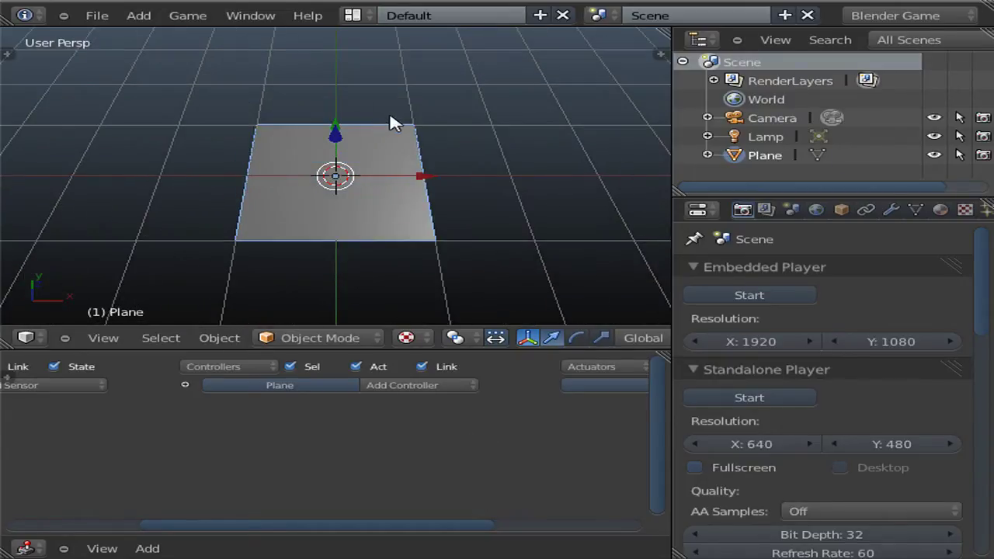
- Turn the outline area into a UV/Image Editor and unwrap the plane in edit mode
{"action": "left_click", "coordinate": [697, 39]}
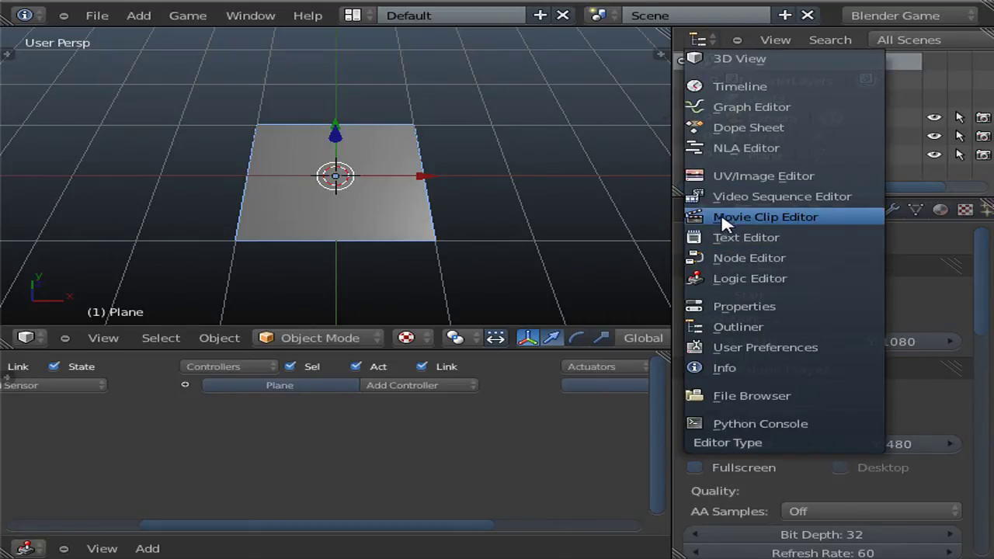
{"action": "left_click", "coordinate": [734, 177]}
{"action": "key", "text": "Tab"}
{"action": "key", "text": "u"}
{"action": "left_click", "coordinate": [520, 191]}
- Open Inventory.png from the Valchion\Resources folder in the image editor
{"action": "left_click", "coordinate": [870, 188]}
{"action": "left_click", "coordinate": [822, 149]}
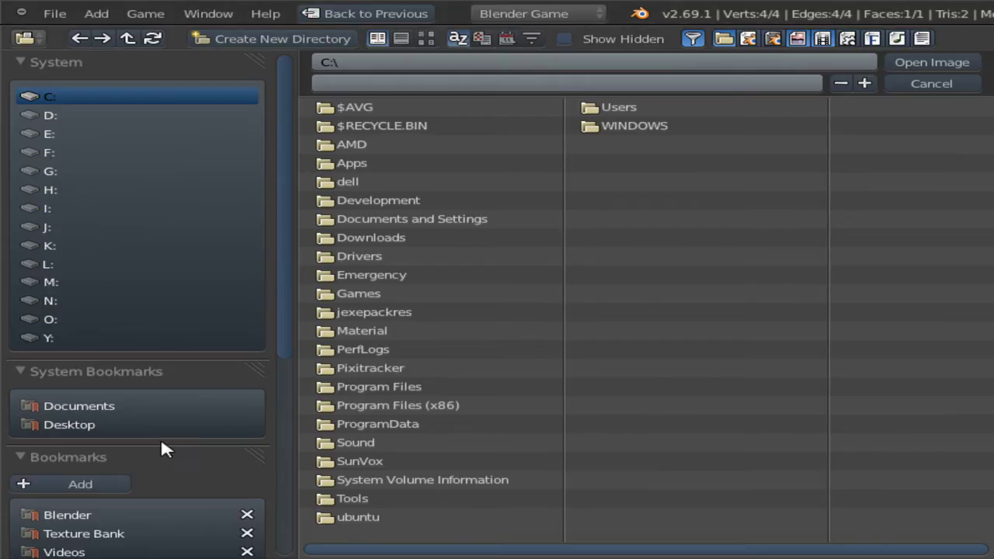
{"action": "scroll", "coordinate": [139, 451], "scroll_direction": "down", "scroll_amount": 3}
{"action": "left_click", "coordinate": [70, 440]}
{"action": "scroll", "coordinate": [539, 390], "scroll_direction": "down", "scroll_amount": 3}
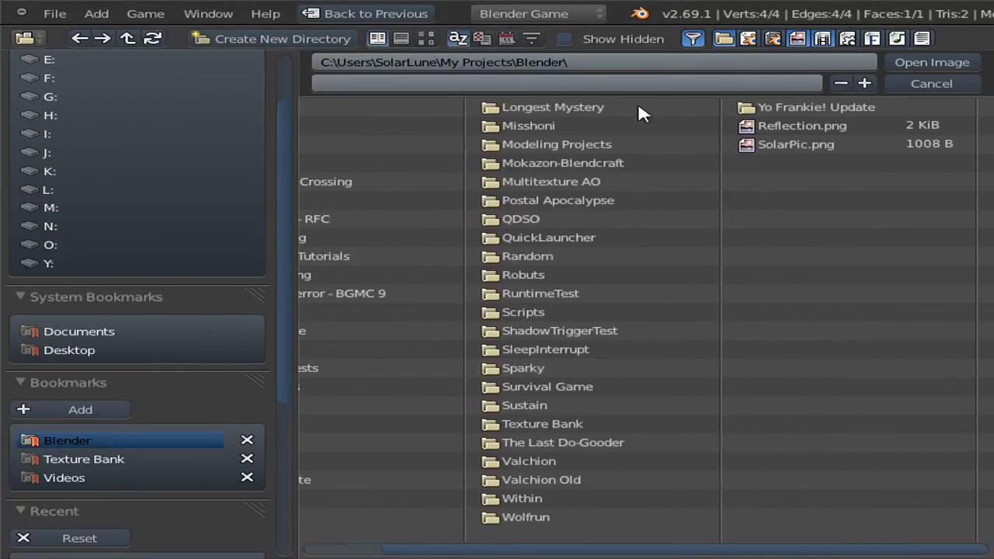
{"action": "left_click", "coordinate": [528, 462]}
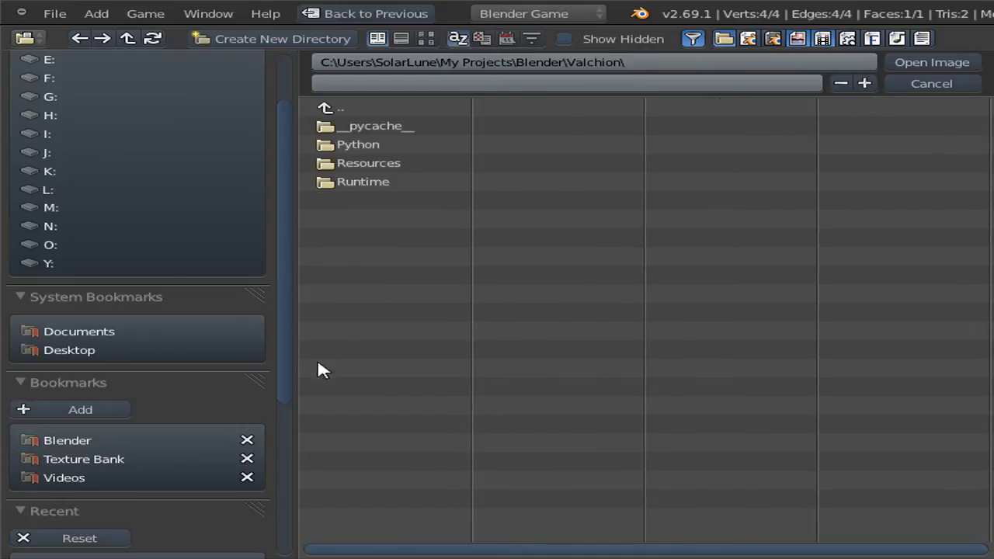
{"action": "left_click", "coordinate": [385, 166]}
{"action": "left_click", "coordinate": [425, 38]}
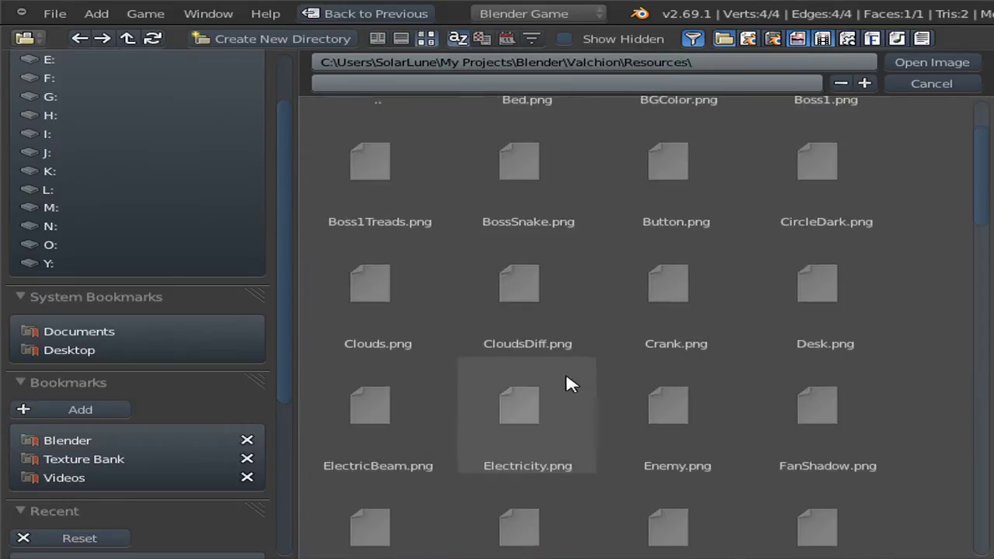
{"action": "scroll", "coordinate": [543, 364], "scroll_direction": "down", "scroll_amount": 5}
{"action": "scroll", "coordinate": [750, 315], "scroll_direction": "down", "scroll_amount": 3}
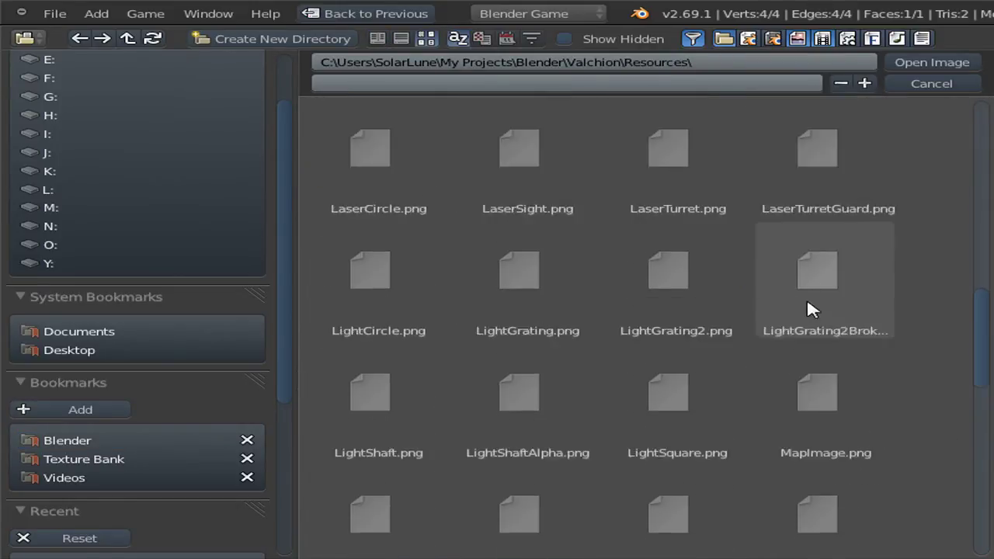
{"action": "scroll", "coordinate": [613, 344], "scroll_direction": "up", "scroll_amount": 2}
{"action": "scroll", "coordinate": [668, 326], "scroll_direction": "up", "scroll_amount": 1}
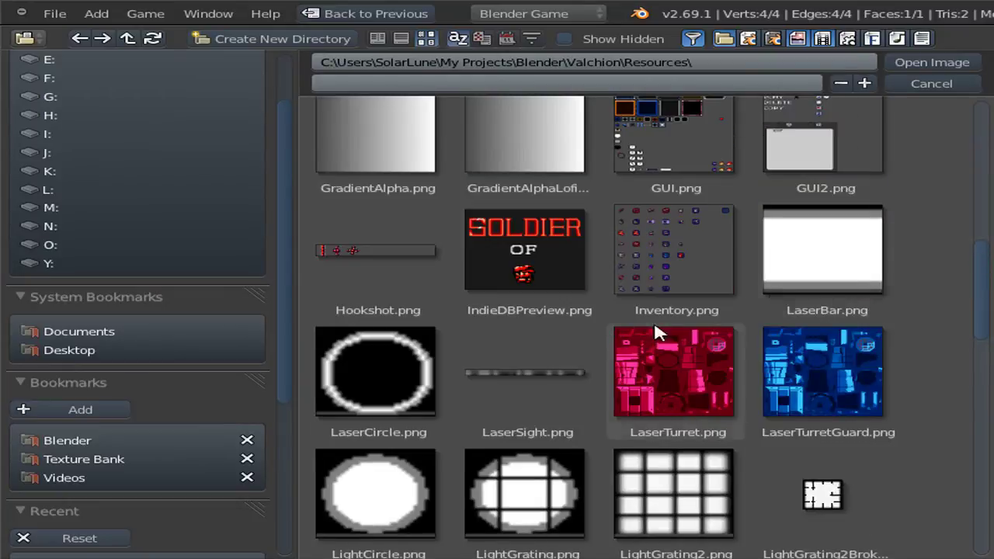
{"action": "double_click", "coordinate": [721, 281]}
- Fit the texture in view and enable UV Snap to Pixels and Constrain to Image Bounds
{"action": "key", "text": "Home"}
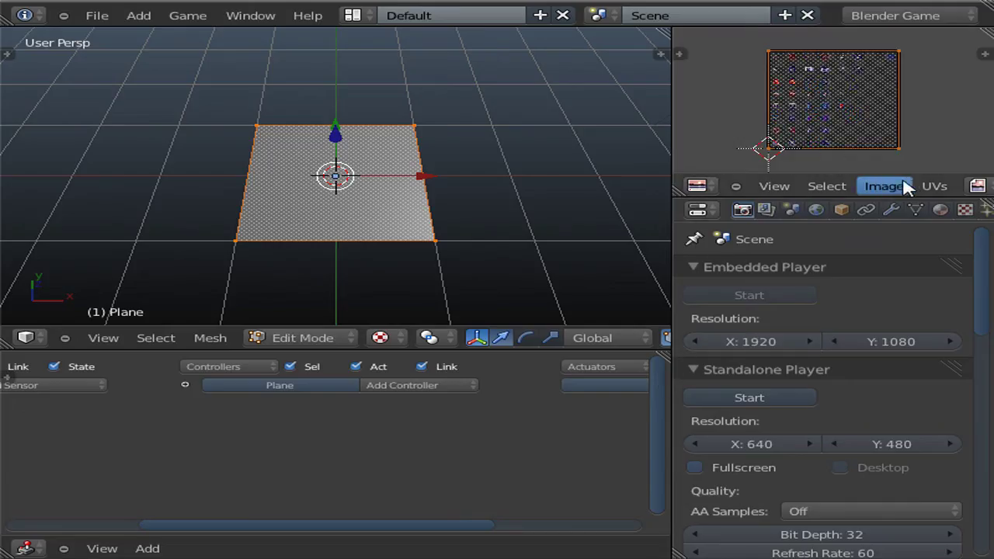
{"action": "left_click", "coordinate": [928, 187]}
{"action": "left_click", "coordinate": [923, 205]}
{"action": "left_click", "coordinate": [931, 186]}
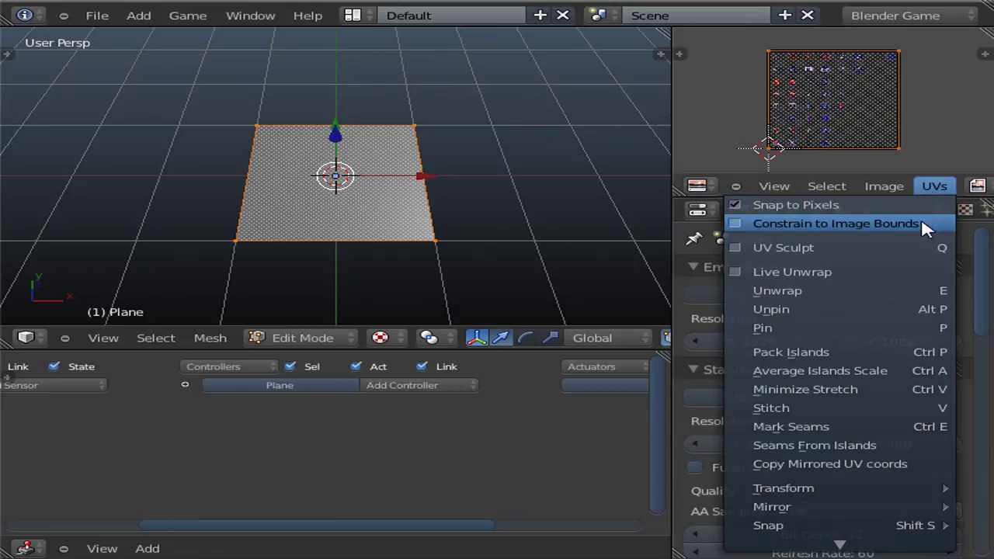
{"action": "left_click", "coordinate": [830, 225]}
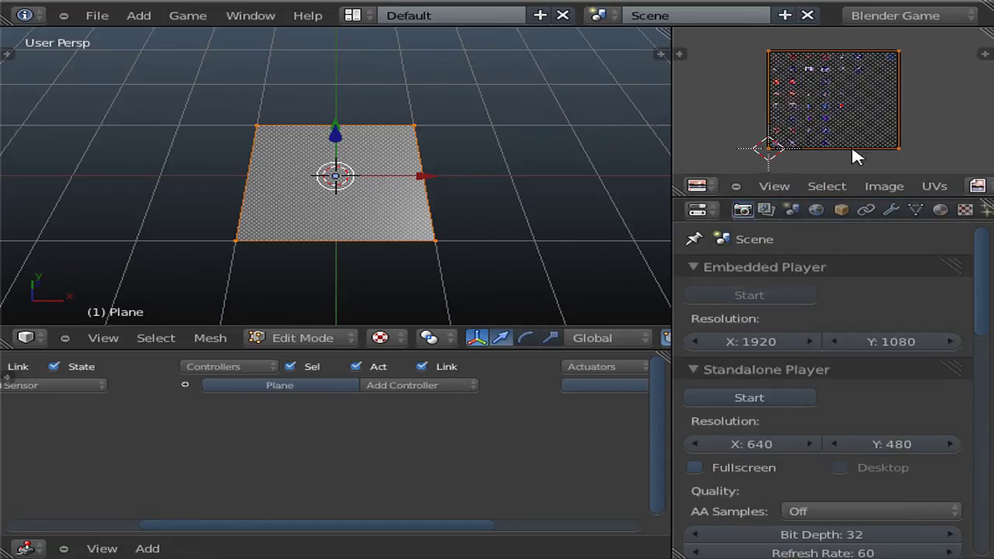
- Scale the UV island down onto a single sprite tile, then return to Object Mode
{"action": "type", "text": "s0.5"}
{"action": "key", "text": "BackSpace"}
{"action": "key", "text": "BackSpace"}
{"action": "key", "text": "BackSpace"}
{"action": "type", "text": "35"}
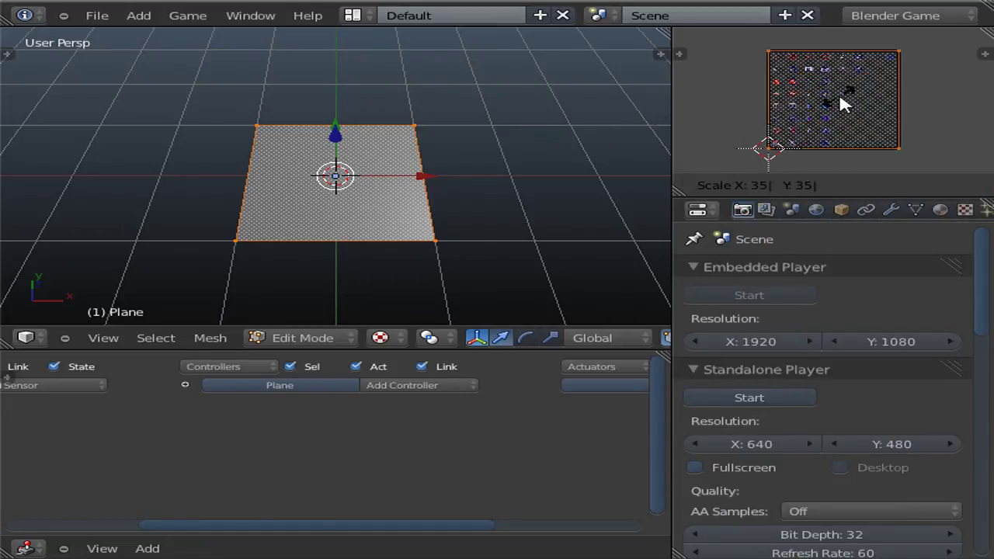
{"action": "key", "text": "Escape"}
{"action": "key", "text": "s"}
{"action": "key", "text": "Escape"}
{"action": "scroll", "coordinate": [806, 138], "scroll_direction": "up", "scroll_amount": 10}
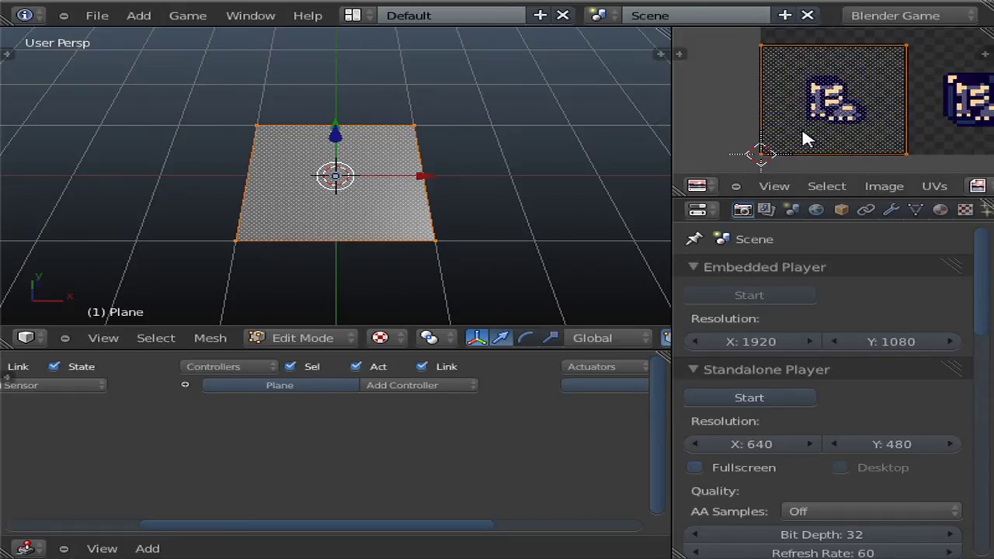
{"action": "scroll", "coordinate": [804, 138], "scroll_direction": "down", "scroll_amount": 3}
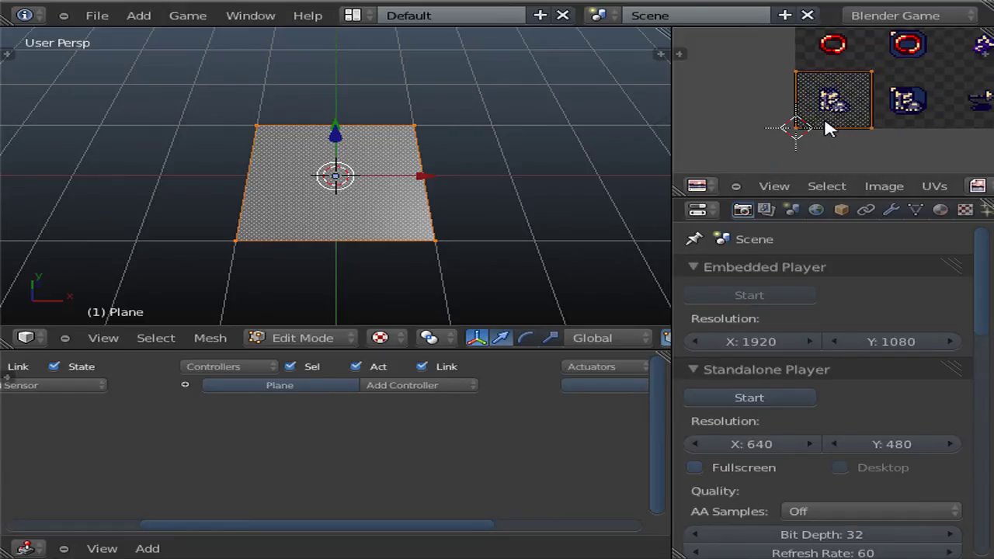
{"action": "scroll", "coordinate": [828, 130], "scroll_direction": "up", "scroll_amount": 1}
{"action": "scroll", "coordinate": [829, 128], "scroll_direction": "down", "scroll_amount": 3}
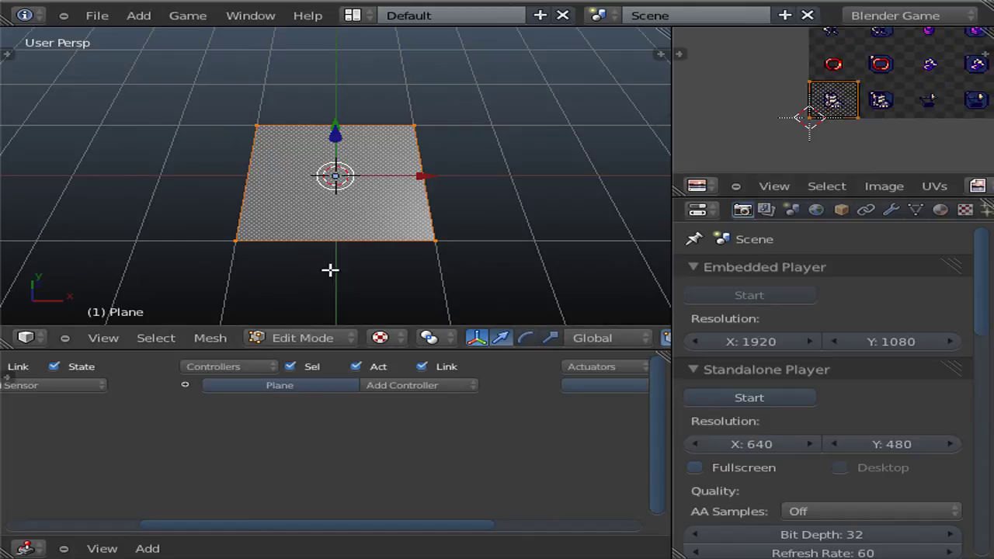
{"action": "key", "text": "Tab"}
{"action": "scroll", "coordinate": [423, 242], "scroll_direction": "up", "scroll_amount": 1}
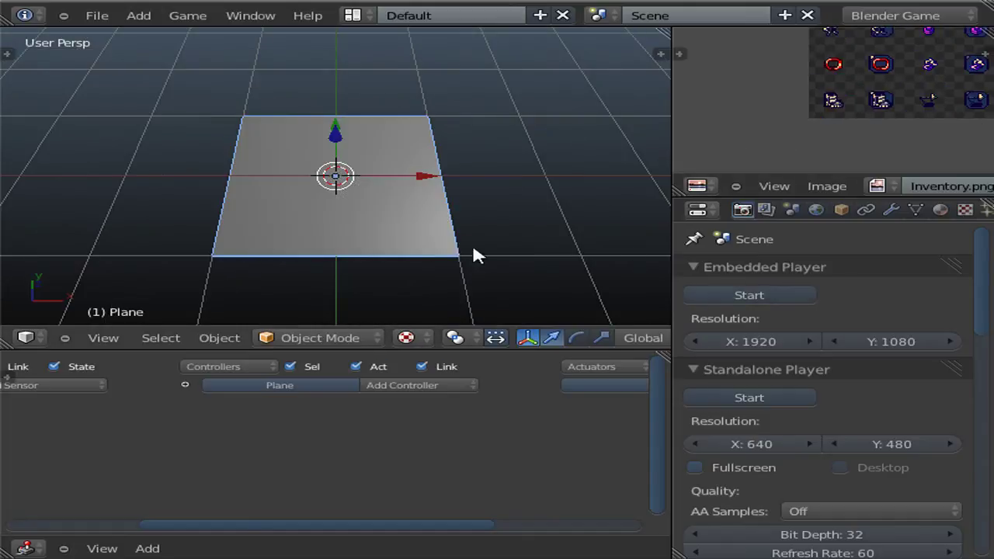
- Assign the existing Material to the plane
{"action": "scroll", "coordinate": [846, 215], "scroll_direction": "down", "scroll_amount": 1}
{"action": "left_click", "coordinate": [931, 211]}
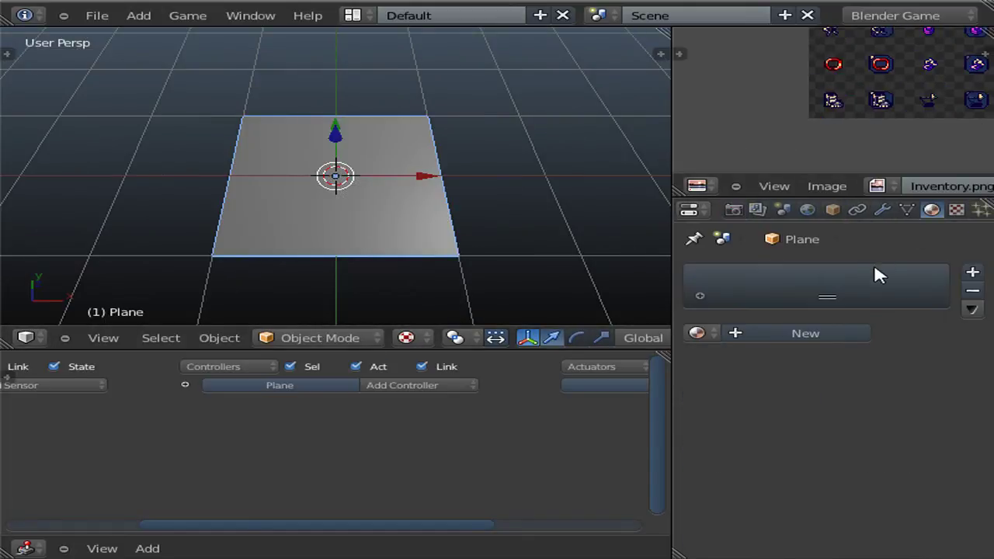
{"action": "left_click", "coordinate": [715, 339]}
{"action": "left_click", "coordinate": [725, 135]}
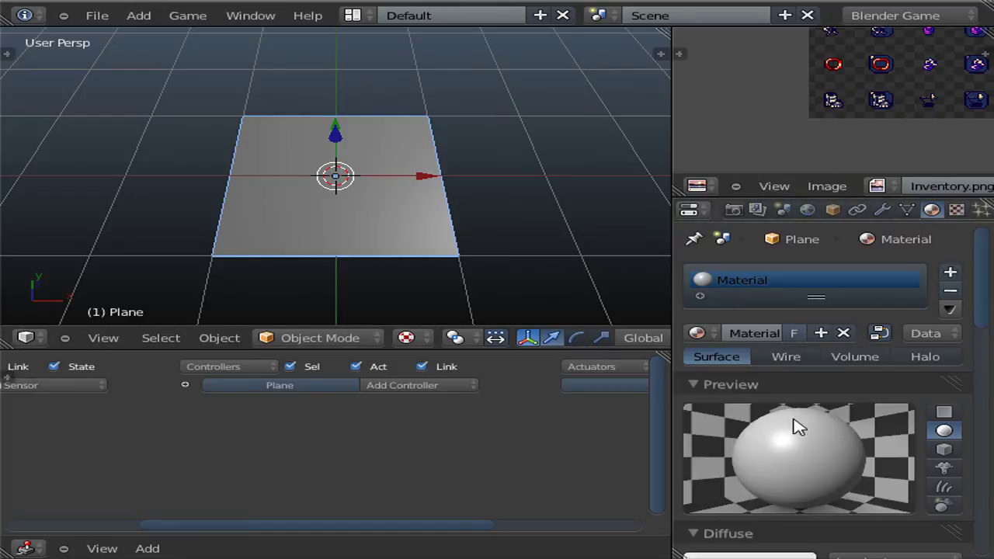
- Set the diffuse colour's HSV value to 1 for full brightness
{"action": "scroll", "coordinate": [808, 428], "scroll_direction": "down", "scroll_amount": 10}
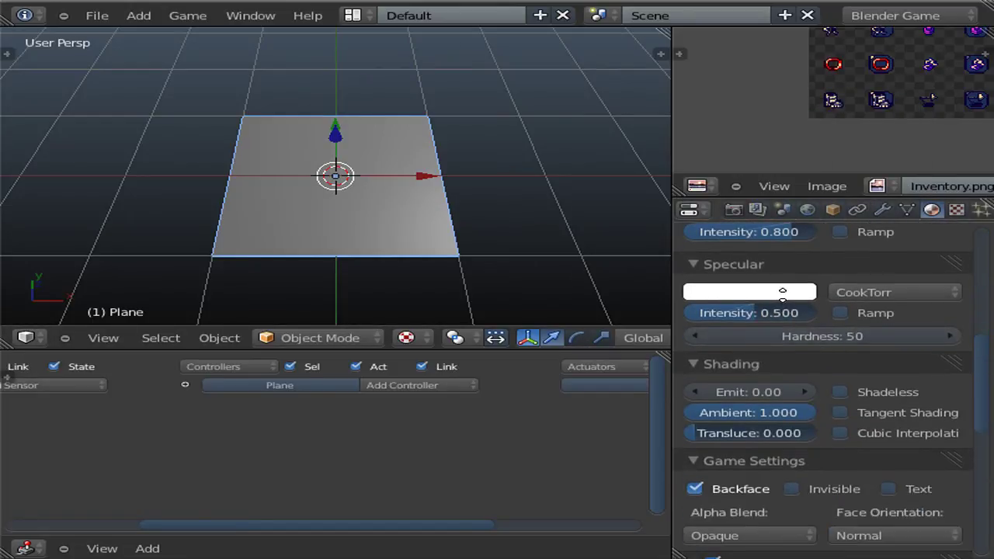
{"action": "scroll", "coordinate": [784, 322], "scroll_direction": "up", "scroll_amount": 2}
{"action": "left_click", "coordinate": [780, 261]}
{"action": "left_click", "coordinate": [690, 435]}
{"action": "left_click", "coordinate": [672, 501]}
{"action": "type", "text": "1"}
{"action": "key", "text": "Return"}
- Set the material's game Alpha Blend to Alpha Clip
{"action": "scroll", "coordinate": [850, 466], "scroll_direction": "down", "scroll_amount": 2}
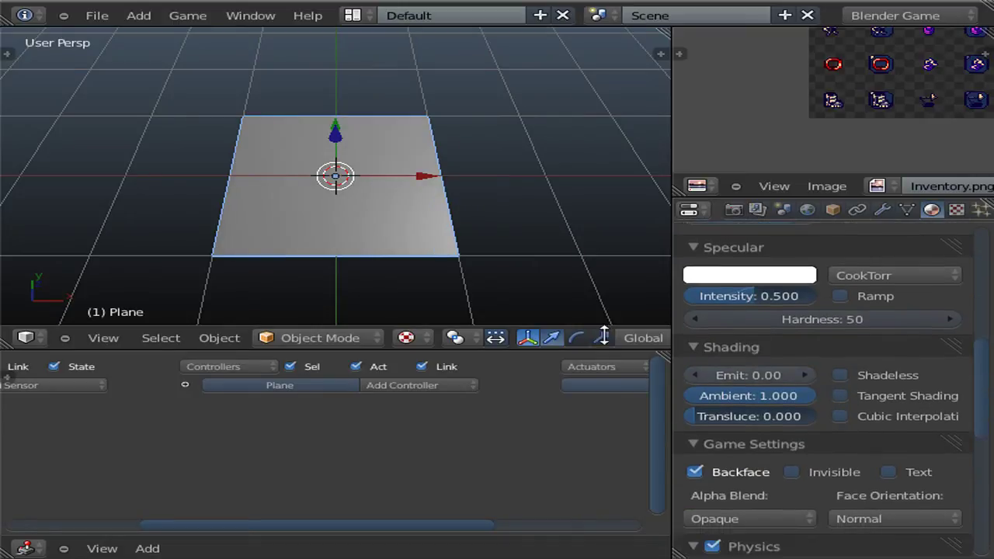
{"action": "scroll", "coordinate": [808, 417], "scroll_direction": "down", "scroll_amount": 5}
{"action": "left_click", "coordinate": [782, 423]}
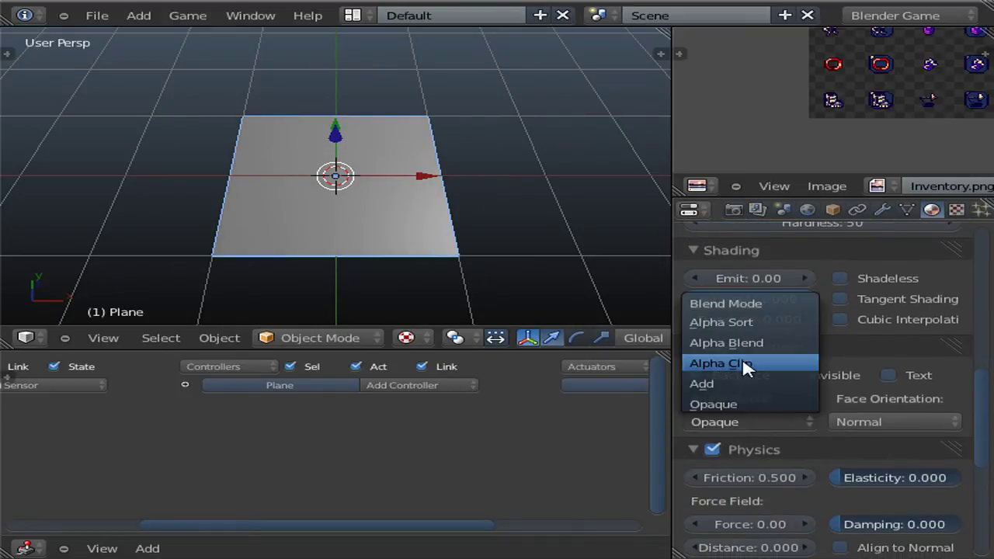
{"action": "left_click", "coordinate": [743, 364]}
{"action": "scroll", "coordinate": [824, 116], "scroll_direction": "up", "scroll_amount": 5}
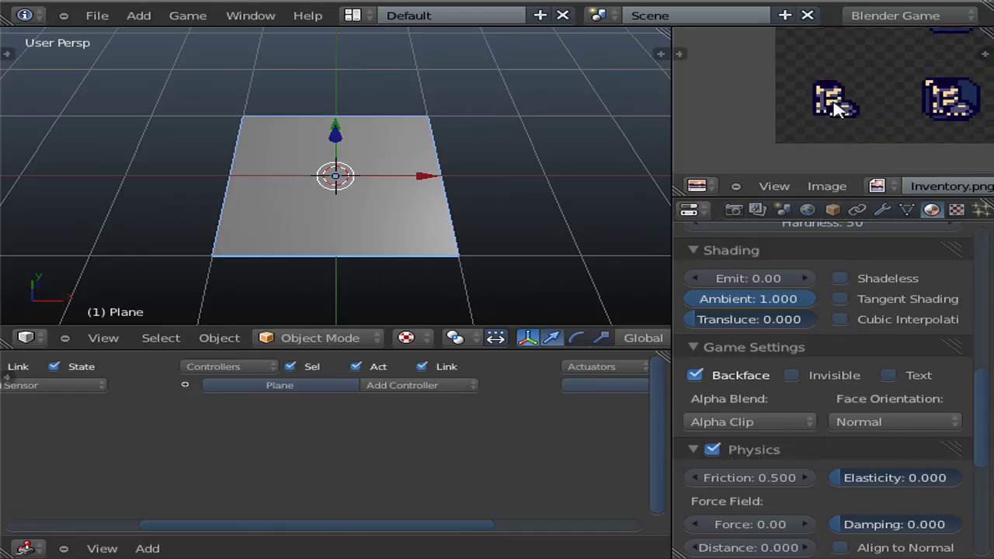
{"action": "scroll", "coordinate": [822, 130], "scroll_direction": "down", "scroll_amount": 3}
- Sample pixel values across the boot sprite in the image editor
{"action": "left_click", "coordinate": [778, 66]}
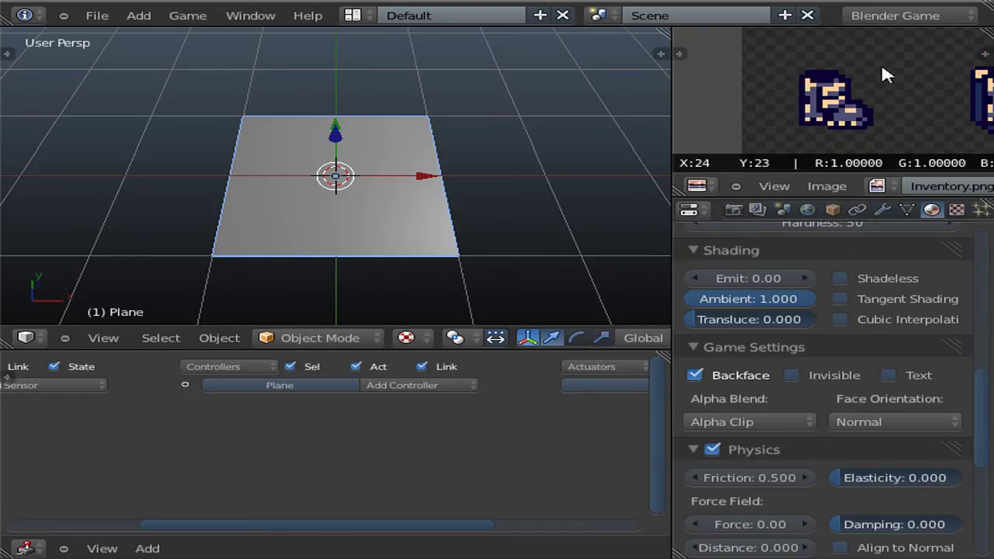
{"action": "left_click_drag", "start_coordinate": [886, 67], "coordinate": [887, 67]}
{"action": "left_click_drag", "start_coordinate": [827, 99], "coordinate": [813, 101]}
- Enable Z Transparency on the material, leaving alpha at 1.0
{"action": "scroll", "coordinate": [782, 392], "scroll_direction": "down", "scroll_amount": 8}
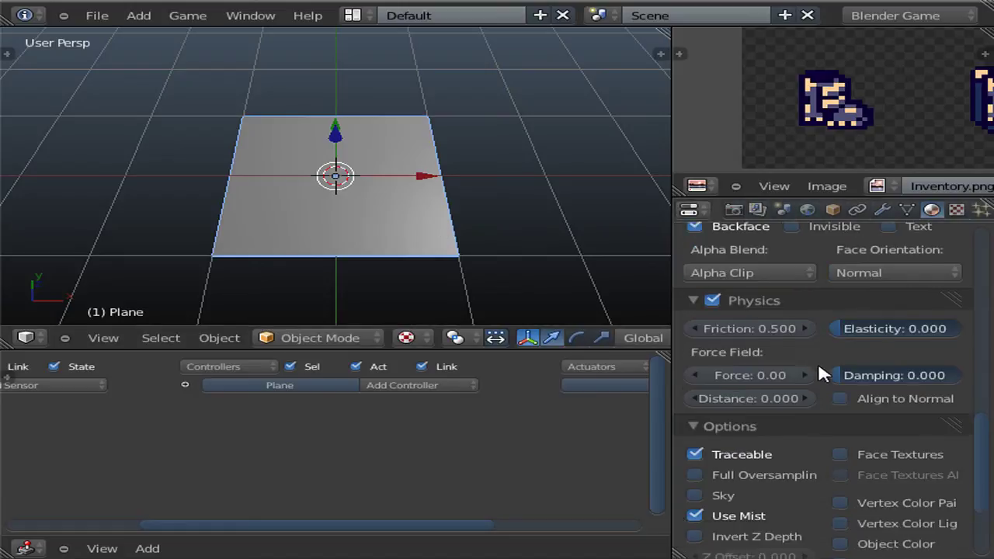
{"action": "left_click", "coordinate": [692, 525]}
{"action": "left_click", "coordinate": [711, 526]}
{"action": "scroll", "coordinate": [743, 524], "scroll_direction": "down", "scroll_amount": 2}
{"action": "left_click", "coordinate": [831, 520]}
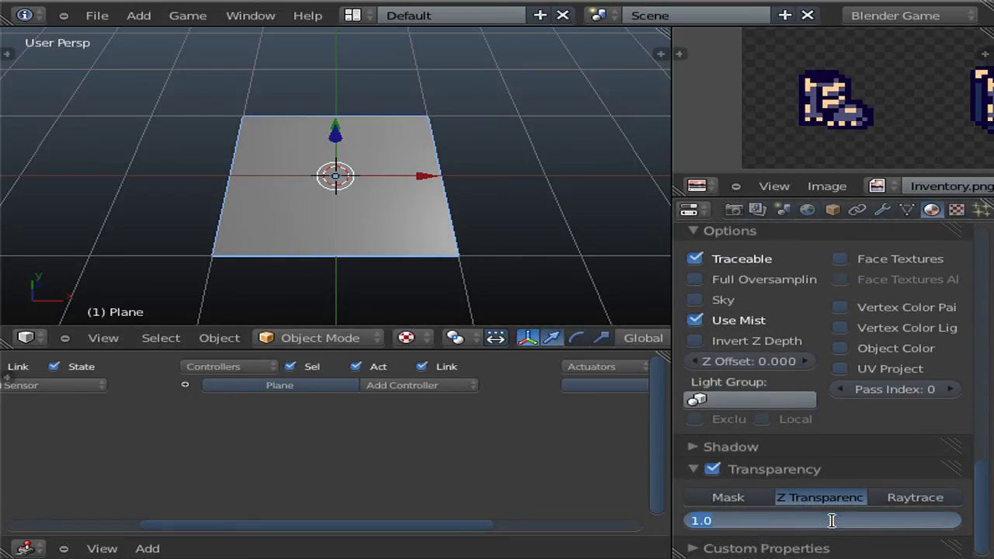
{"action": "left_click", "coordinate": [815, 328]}
{"action": "scroll", "coordinate": [814, 388], "scroll_direction": "up", "scroll_amount": 10}
{"action": "scroll", "coordinate": [769, 404], "scroll_direction": "down", "scroll_amount": 8}
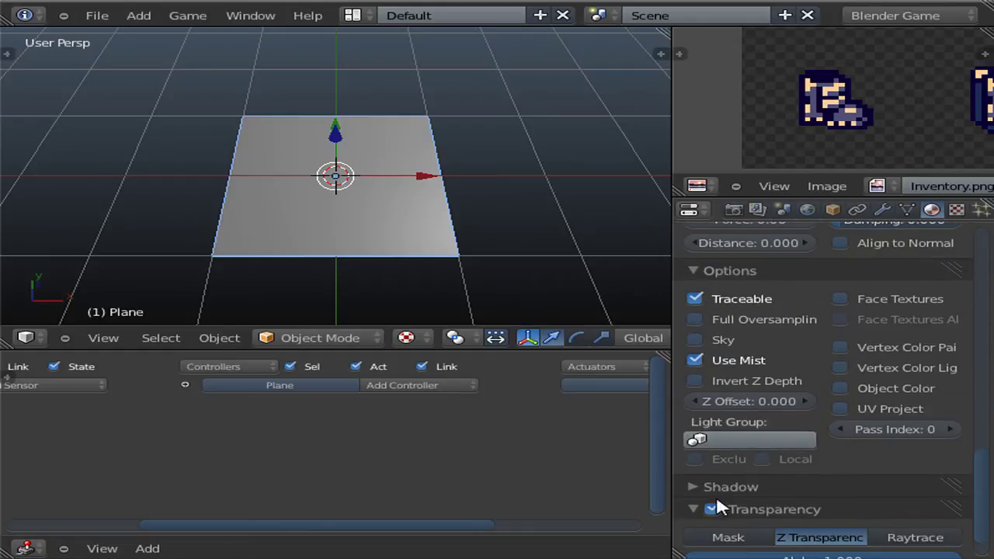
{"action": "scroll", "coordinate": [781, 433], "scroll_direction": "up", "scroll_amount": 12}
{"action": "scroll", "coordinate": [917, 278], "scroll_direction": "up", "scroll_amount": 6}
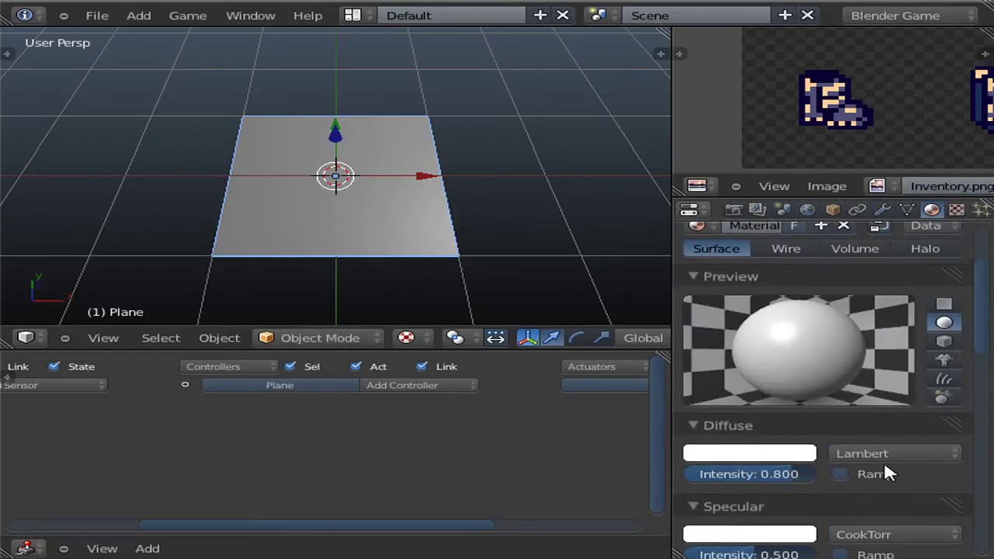
{"action": "scroll", "coordinate": [900, 211], "scroll_direction": "down", "scroll_amount": 1}
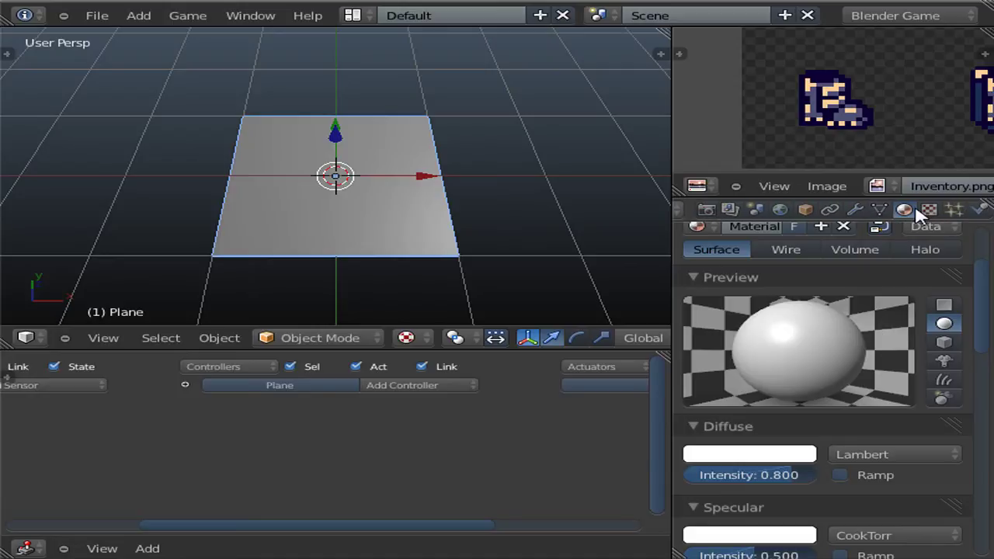
- Make the plane's texture an Image or Movie type using Inventory.png
{"action": "left_click", "coordinate": [928, 209]}
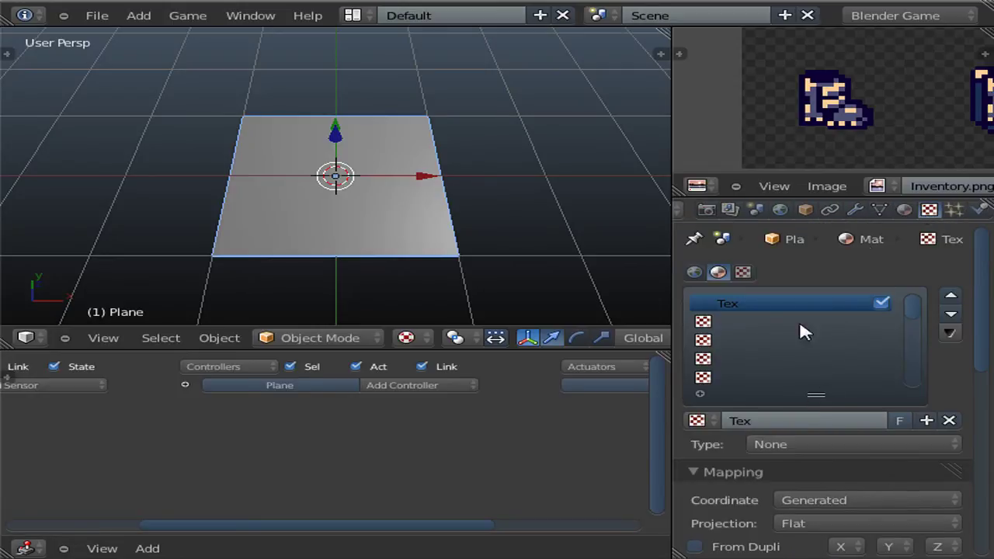
{"action": "left_click", "coordinate": [823, 444]}
{"action": "left_click", "coordinate": [824, 324]}
{"action": "scroll", "coordinate": [819, 363], "scroll_direction": "down", "scroll_amount": 8}
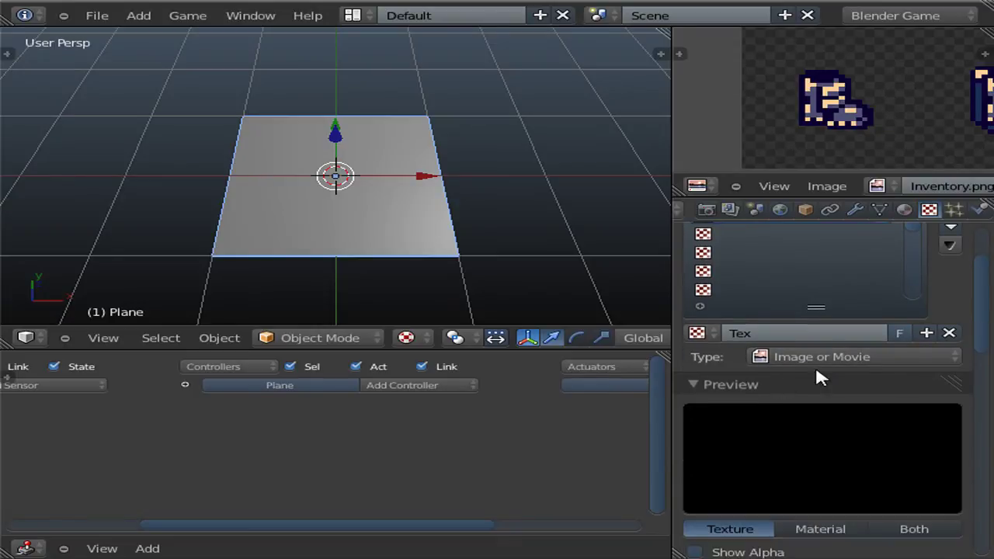
{"action": "left_click", "coordinate": [697, 462]}
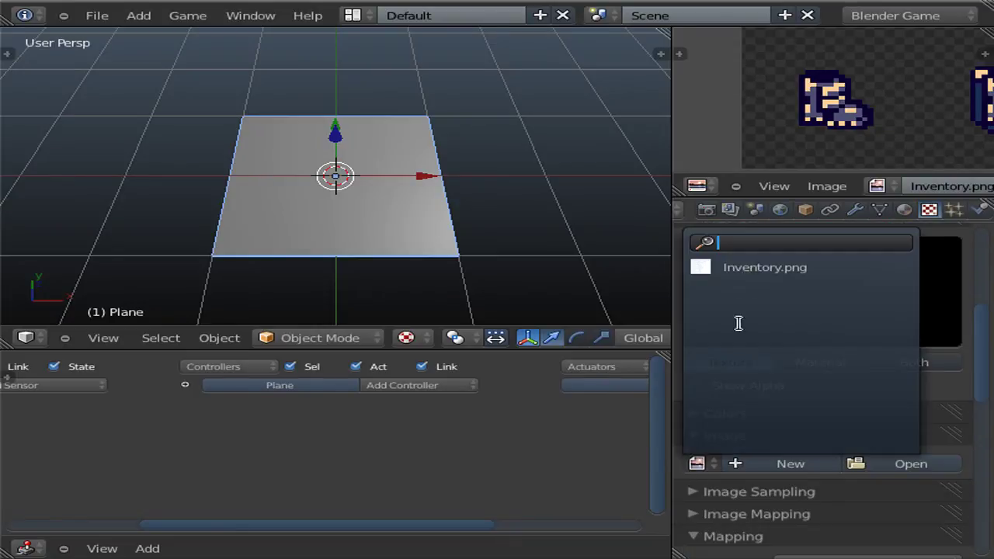
{"action": "left_click", "coordinate": [734, 265]}
- Set the texture mapping coordinates to UV and check the boot sprite on the plane
{"action": "scroll", "coordinate": [698, 388], "scroll_direction": "down", "scroll_amount": 3}
{"action": "left_click", "coordinate": [693, 335]}
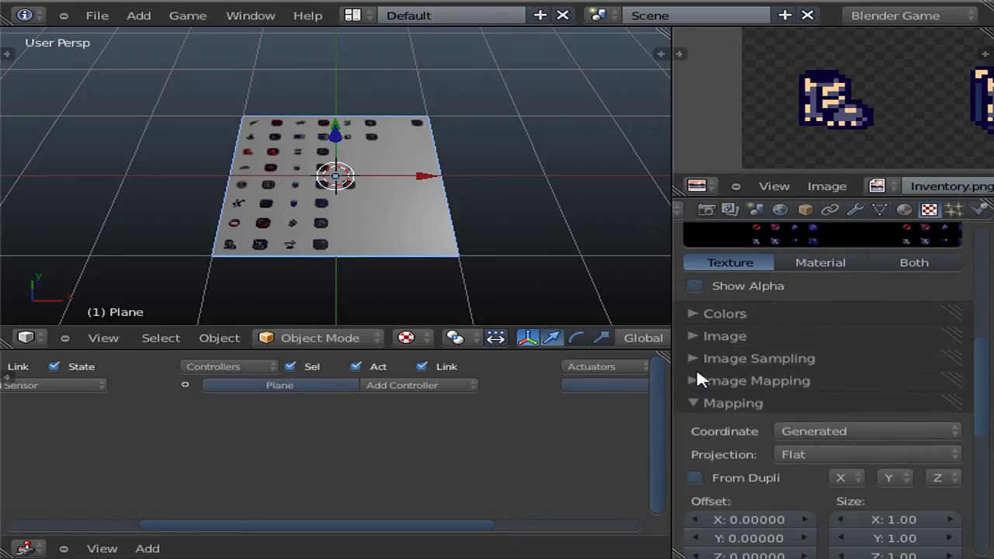
{"action": "left_click", "coordinate": [818, 432]}
{"action": "left_click", "coordinate": [807, 354]}
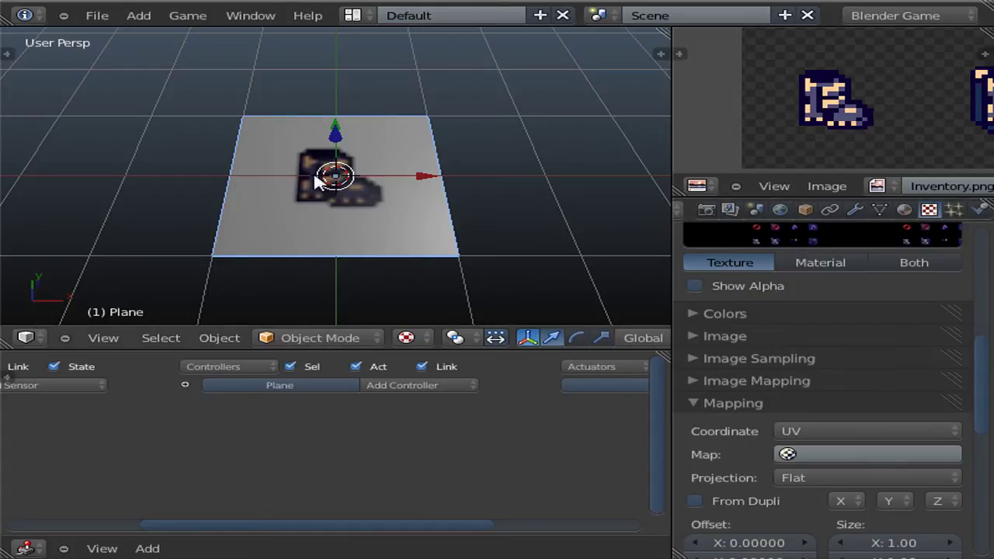
{"action": "middle_click_drag", "start_coordinate": [326, 188], "coordinate": [340, 220]}
{"action": "scroll", "coordinate": [343, 223], "scroll_direction": "down", "scroll_amount": 2}
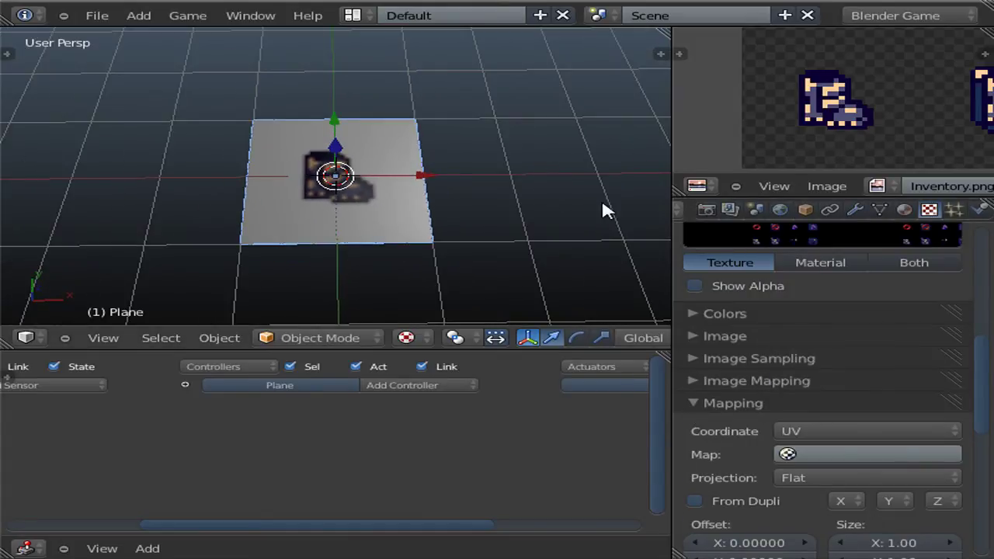
{"action": "scroll", "coordinate": [718, 333], "scroll_direction": "down", "scroll_amount": 4}
{"action": "scroll", "coordinate": [718, 337], "scroll_direction": "down", "scroll_amount": 2}
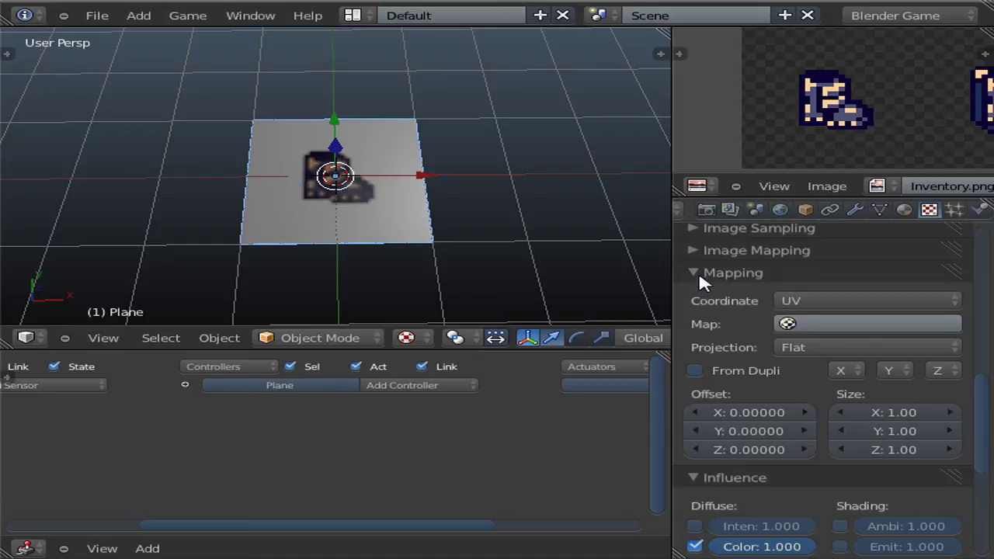
{"action": "scroll", "coordinate": [492, 238], "scroll_direction": "up", "scroll_amount": 3}
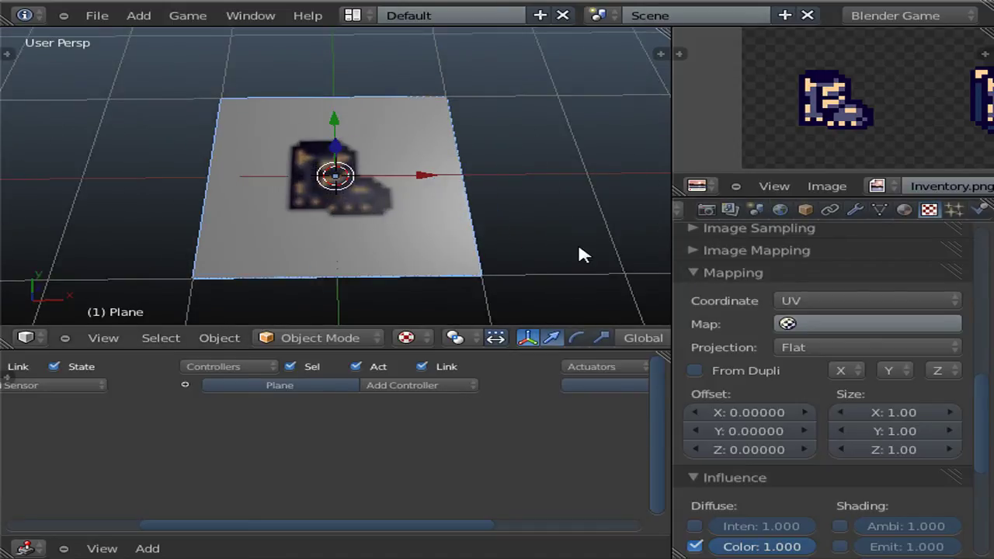
{"action": "left_click", "coordinate": [701, 271]}
{"action": "scroll", "coordinate": [699, 303], "scroll_direction": "down", "scroll_amount": 2}
{"action": "scroll", "coordinate": [412, 204], "scroll_direction": "up", "scroll_amount": 2}
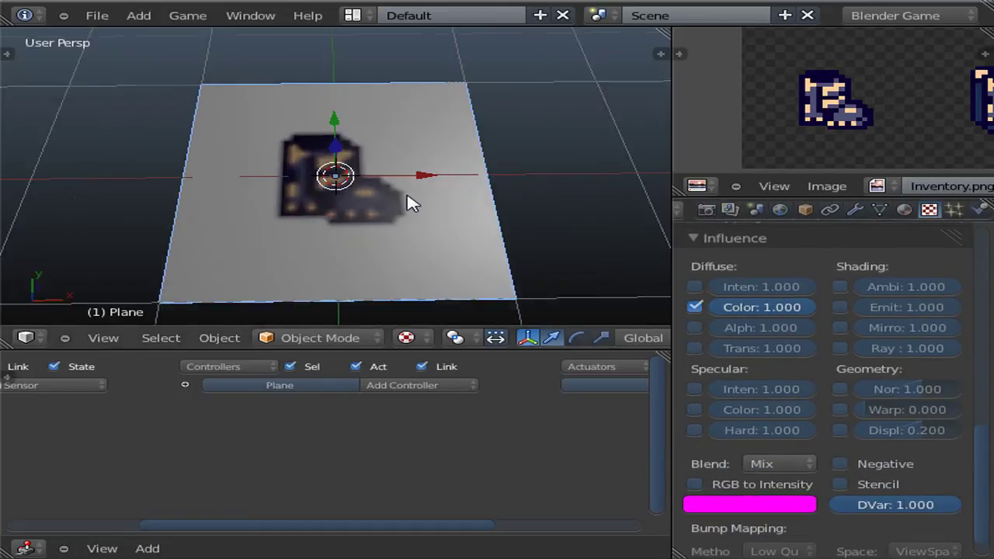
{"action": "scroll", "coordinate": [423, 194], "scroll_direction": "up", "scroll_amount": 2}
{"action": "scroll", "coordinate": [437, 184], "scroll_direction": "down", "scroll_amount": 3}
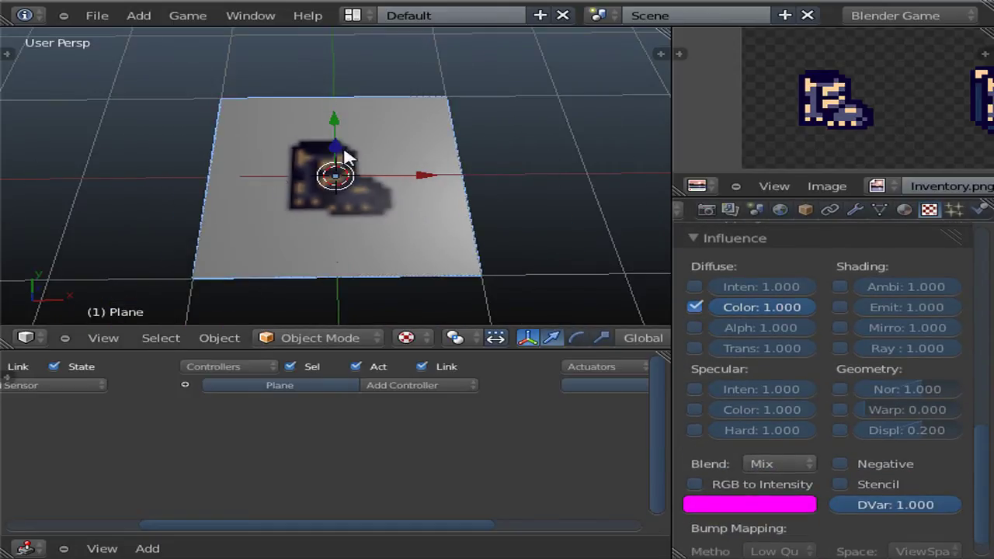
- Enable material transparency and set its alpha to 0
{"action": "left_click", "coordinate": [904, 210]}
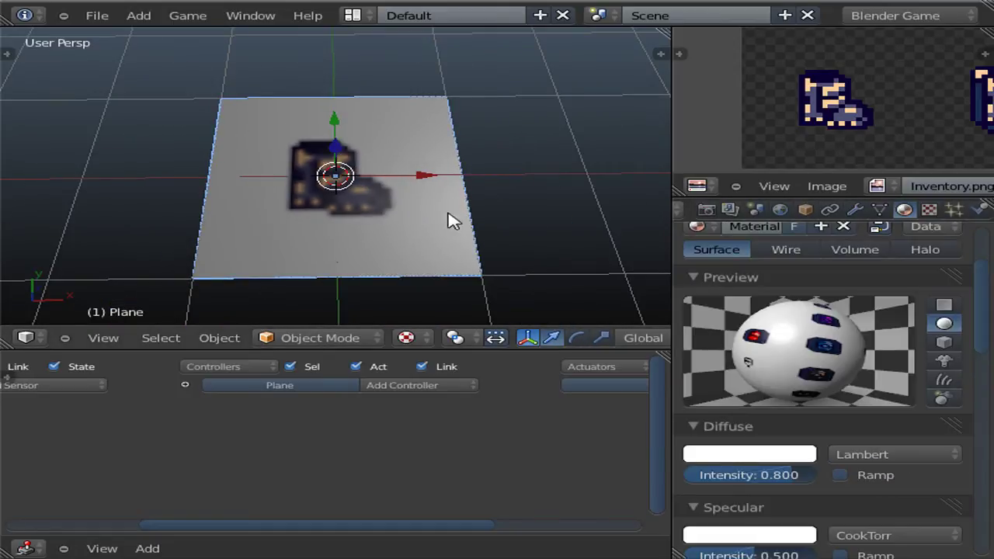
{"action": "scroll", "coordinate": [761, 422], "scroll_direction": "down", "scroll_amount": 15}
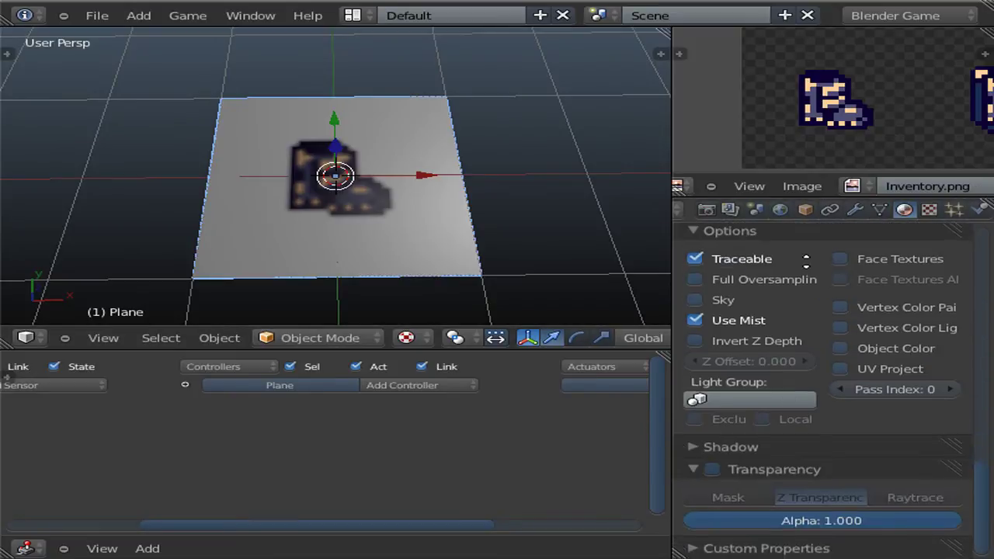
{"action": "left_click", "coordinate": [712, 472]}
{"action": "left_click", "coordinate": [819, 525]}
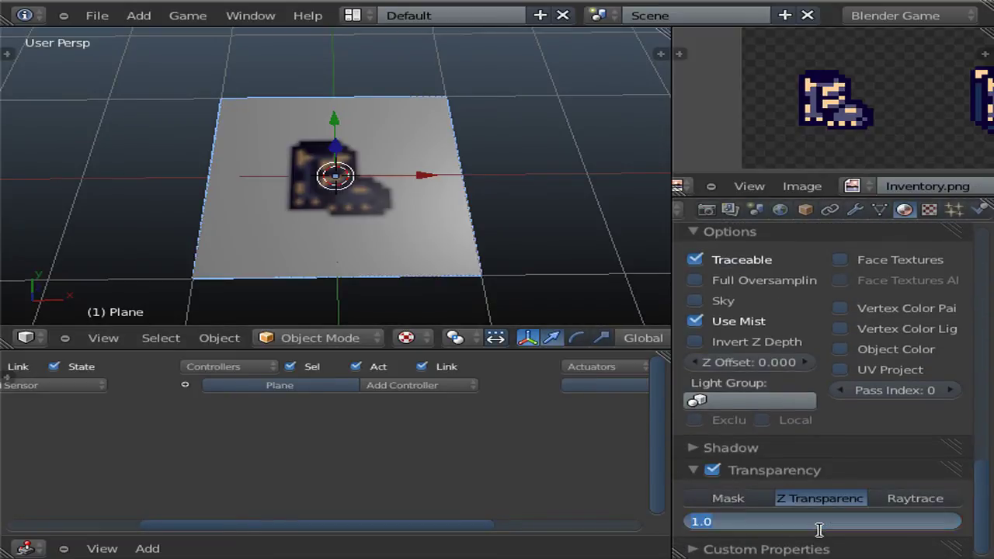
{"action": "type", "text": "0"}
{"action": "key", "text": "Return"}
{"action": "scroll", "coordinate": [854, 364], "scroll_direction": "up", "scroll_amount": 6}
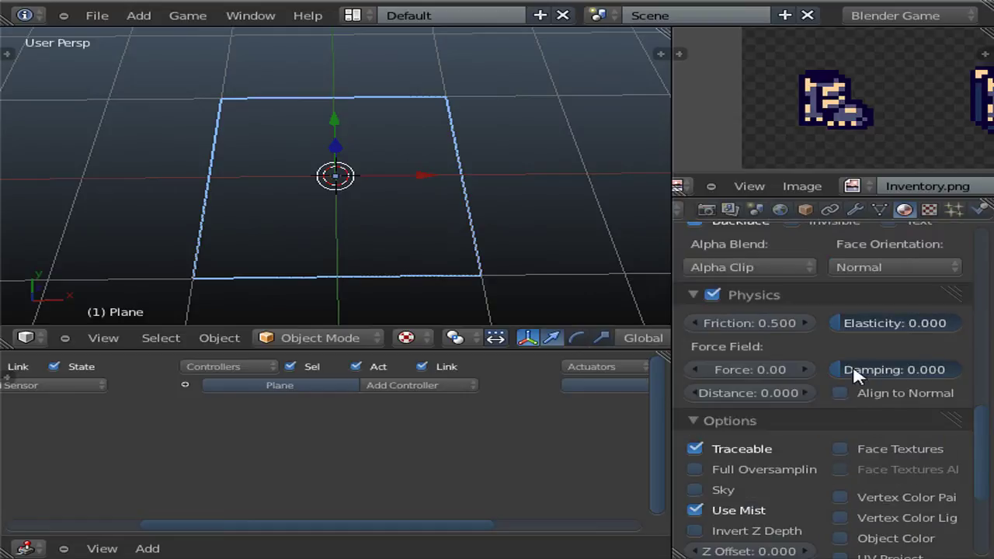
- Let the texture's Influence drive the plane's alpha
{"action": "left_click", "coordinate": [935, 208]}
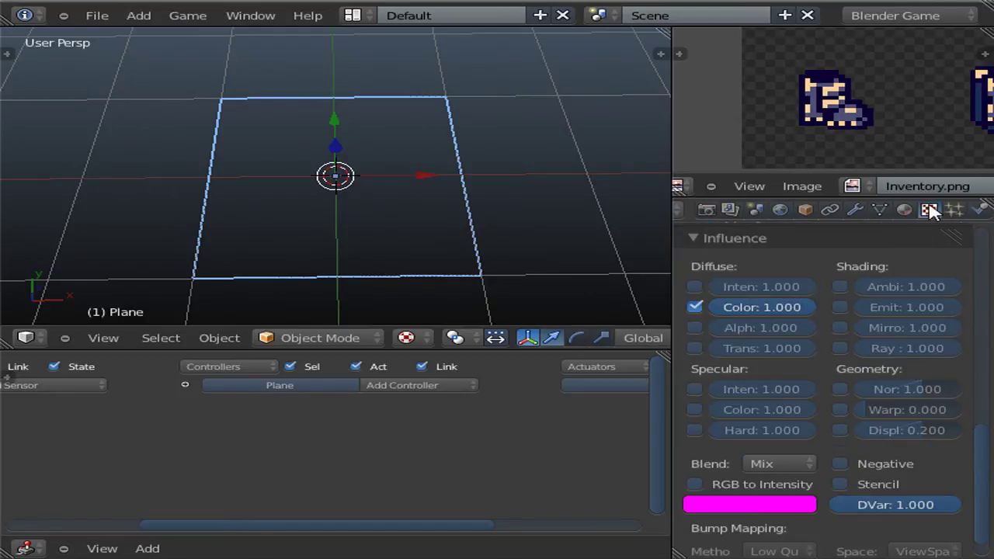
{"action": "left_click", "coordinate": [695, 328]}
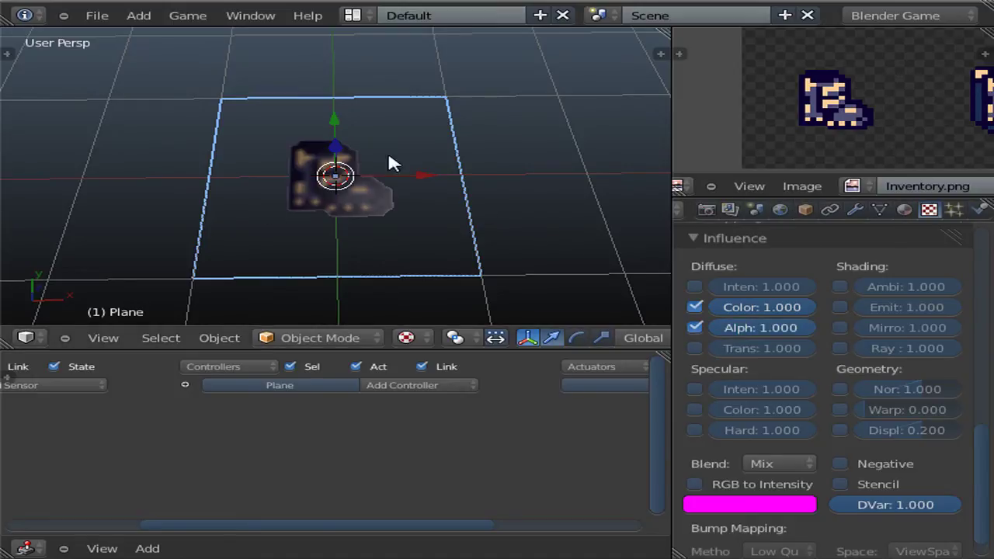
{"action": "left_click", "coordinate": [902, 211]}
- Run the game engine to test the cut-out boot sprite, then exit back to editing
{"action": "left_click", "coordinate": [188, 15]}
{"action": "left_click", "coordinate": [201, 35]}
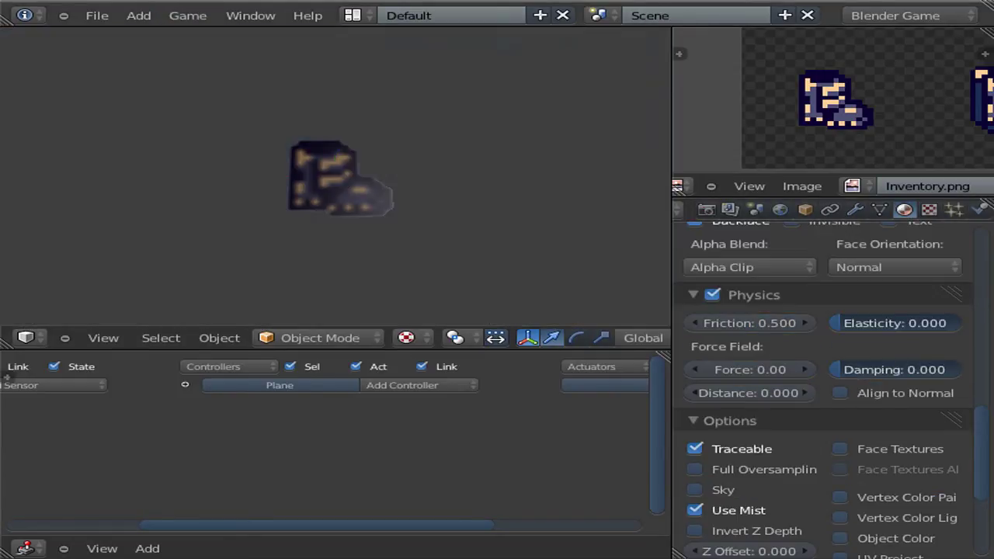
{"action": "key", "text": "Escape"}
{"action": "middle_click_drag", "start_coordinate": [355, 211], "coordinate": [326, 180]}
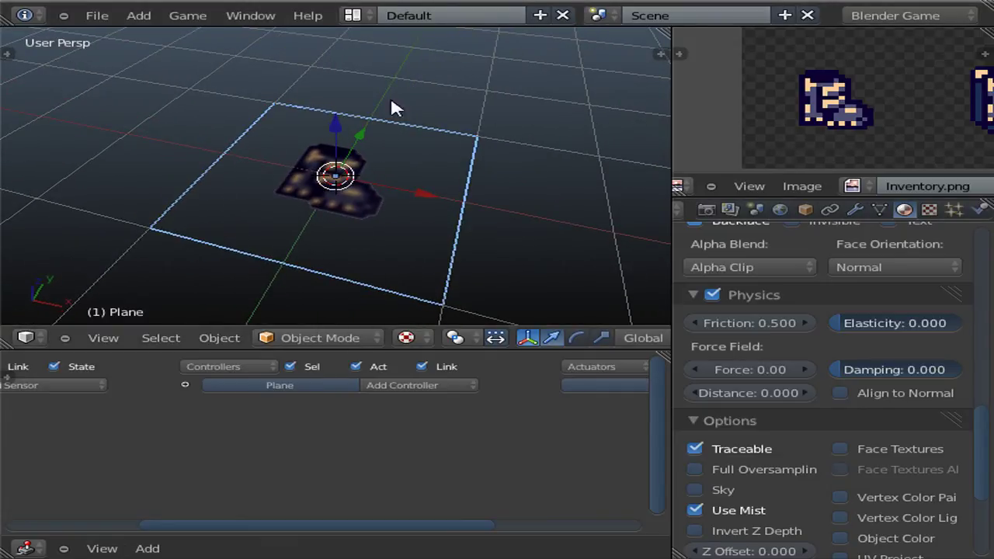
- Add a cube through the command search and move it along Z
{"action": "key", "text": "space"}
{"action": "type", "text": "add cub"}
{"action": "key", "text": "Return"}
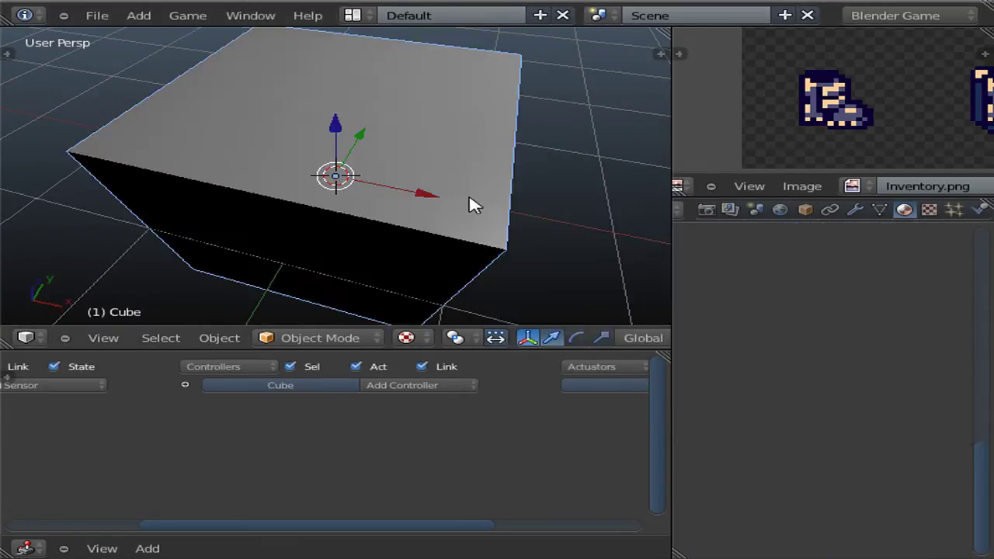
{"action": "key", "text": "g"}
{"action": "key", "text": "z"}
{"action": "left_click", "coordinate": [473, 266]}
- Test-run the game engine, then exit back to the editor
{"action": "left_click", "coordinate": [186, 15]}
{"action": "left_click", "coordinate": [180, 34]}
{"action": "key", "text": "Escape"}
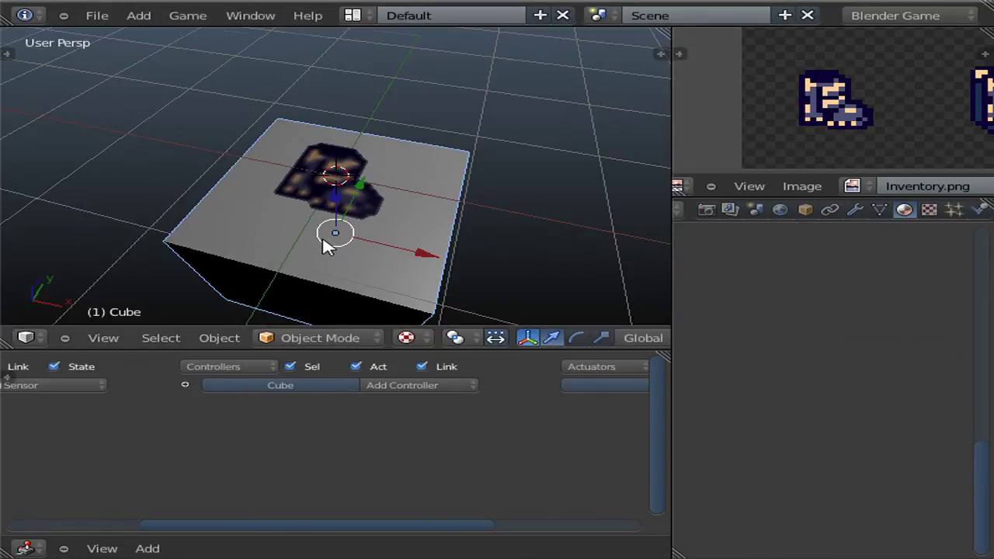
- Lift the cube along Z and snap it to the grid
{"action": "scroll", "coordinate": [326, 245], "scroll_direction": "down", "scroll_amount": 5}
{"action": "key", "text": "g"}
{"action": "key", "text": "z"}
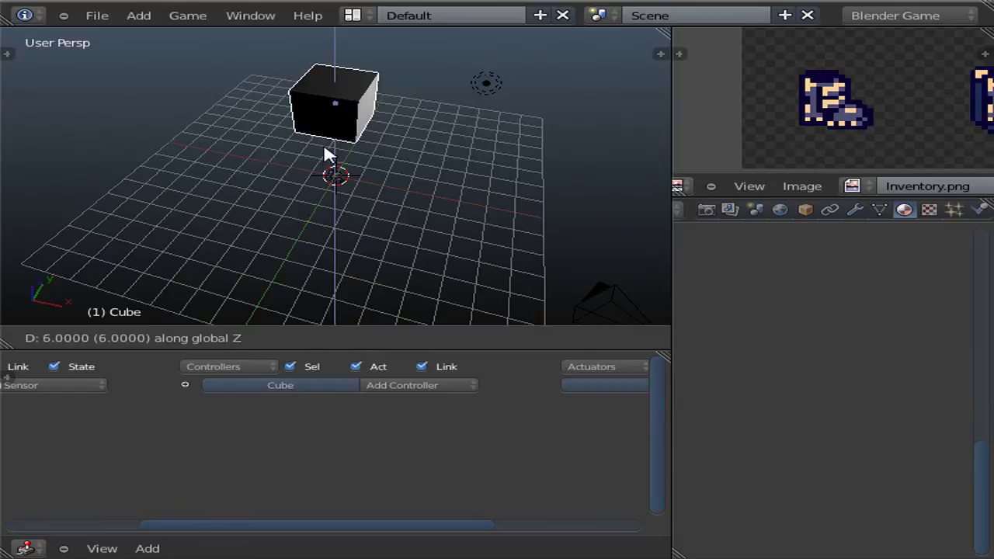
{"action": "left_click", "coordinate": [326, 153]}
{"action": "key", "text": "shift+s"}
{"action": "left_click", "coordinate": [324, 153]}
- Scale the cube down to half size (s0.5)
{"action": "key", "text": "KP_8"}
{"action": "key", "text": "KP_8"}
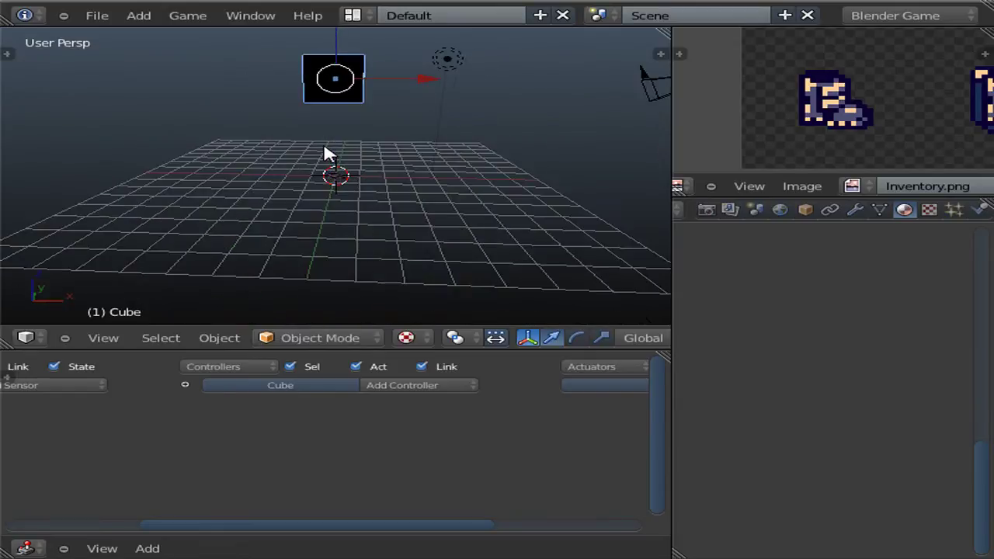
{"action": "key", "text": "KP_4"}
{"action": "type", "text": "s0.5"}
{"action": "left_click", "coordinate": [323, 146]}
- Orbit around the cube, then raise it along global Z above the grid
{"action": "key", "text": "KP_8"}
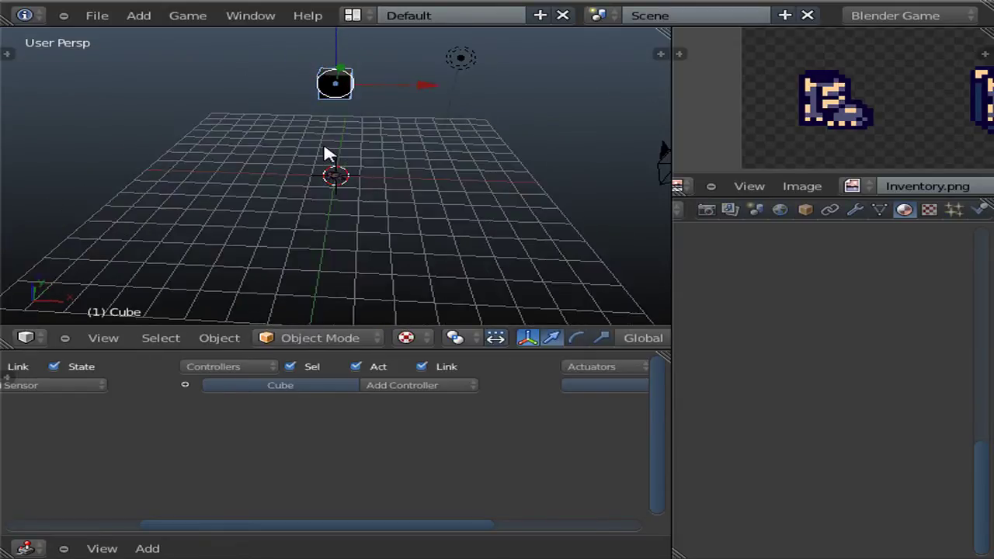
{"action": "key", "text": "KP_2"}
{"action": "key", "text": "KP_2"}
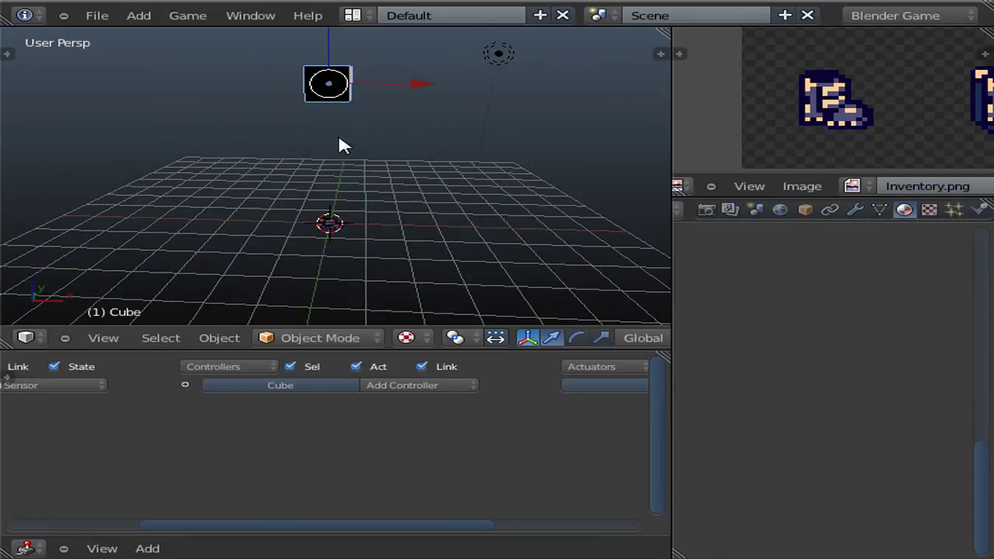
{"action": "key", "text": "KP_6"}
{"action": "key", "text": "KP_6"}
{"action": "key", "text": "KP_2"}
{"action": "key", "text": "KP_2"}
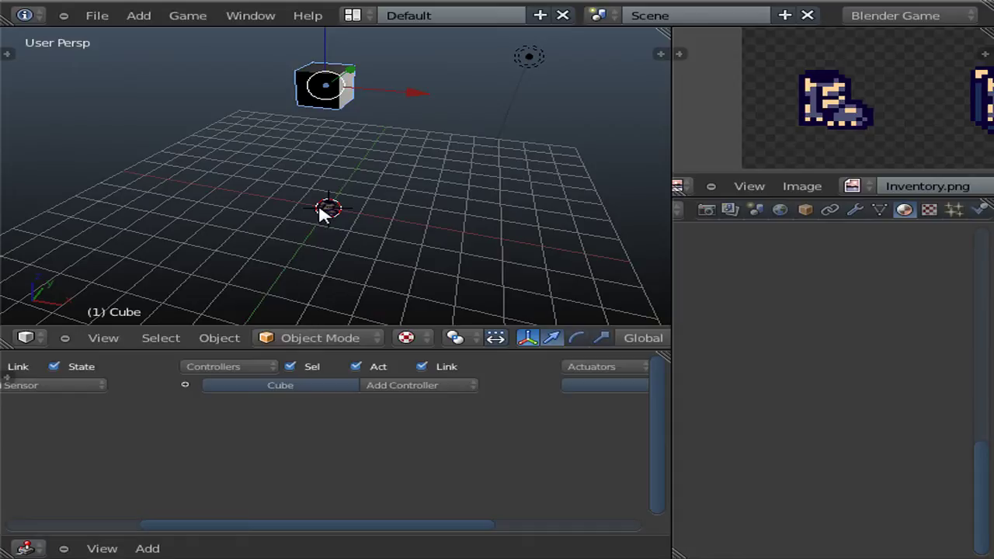
{"action": "scroll", "coordinate": [345, 113], "scroll_direction": "down", "scroll_amount": 4}
{"action": "key", "text": "g"}
{"action": "key", "text": "z"}
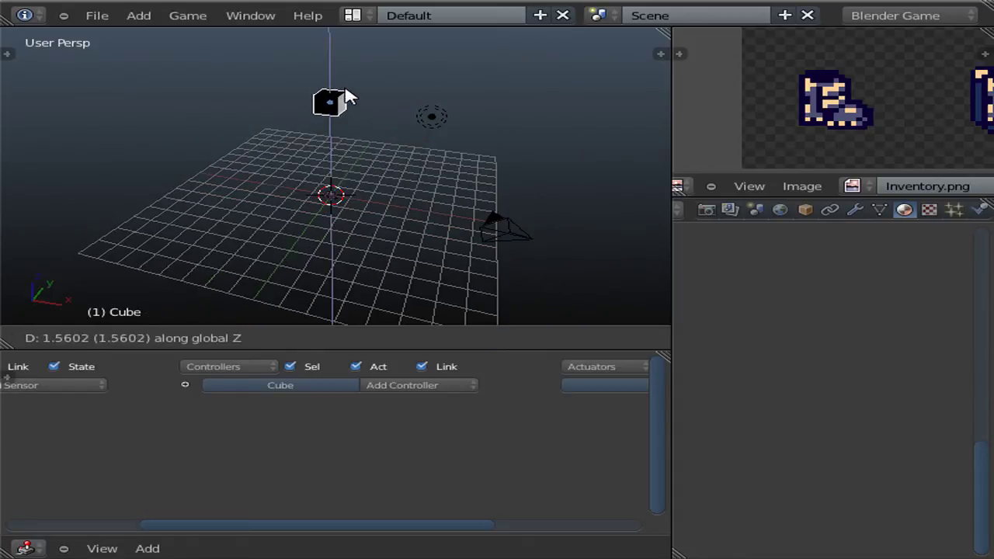
{"action": "left_click", "coordinate": [347, 92]}
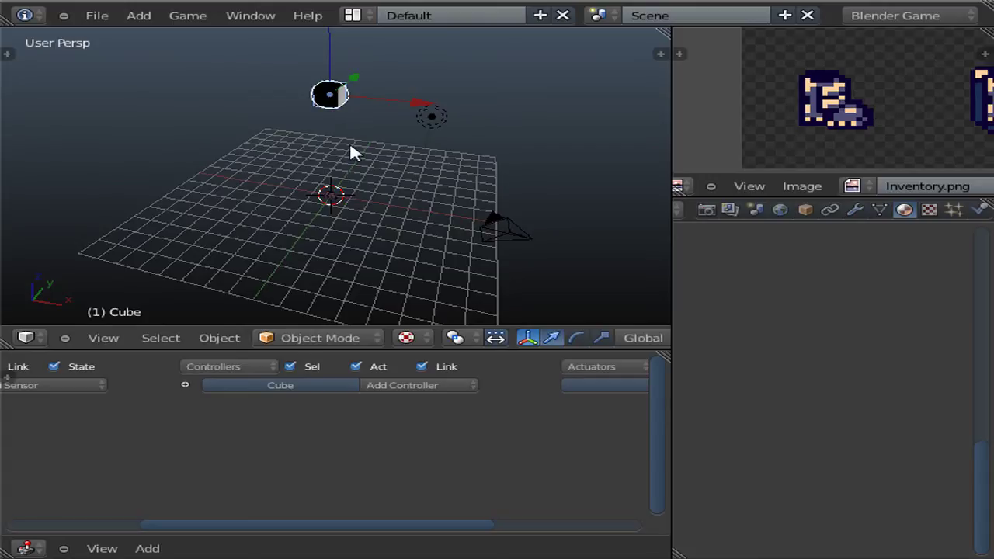
- Add an Always sensor to the Cube
{"action": "scroll", "coordinate": [246, 388], "scroll_direction": "left", "scroll_amount": 4, "text": "ctrl"}
{"action": "left_click", "coordinate": [172, 387]}
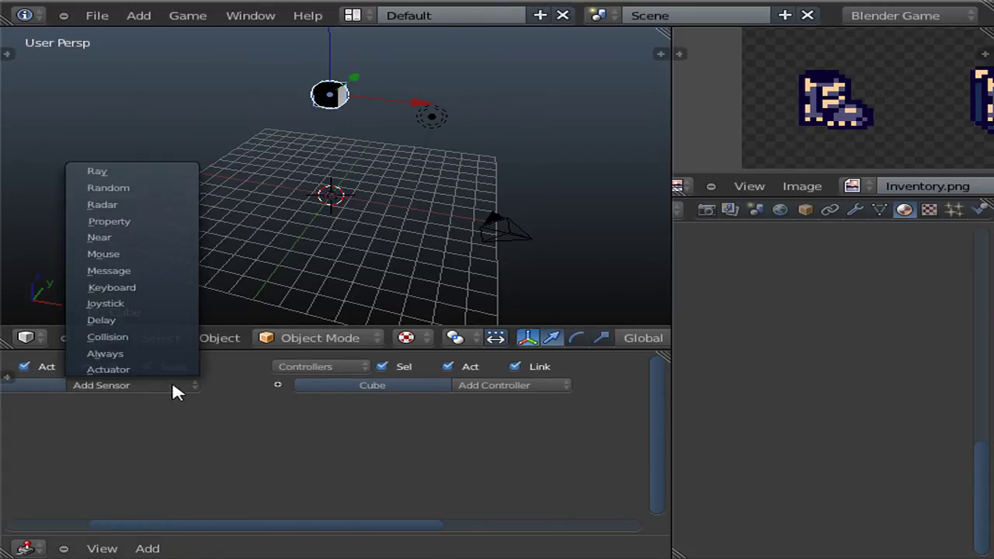
{"action": "left_click", "coordinate": [109, 354]}
- Add a Python controller and link the Always sensor to it
{"action": "scroll", "coordinate": [426, 414], "scroll_direction": "left", "scroll_amount": 3, "text": "ctrl"}
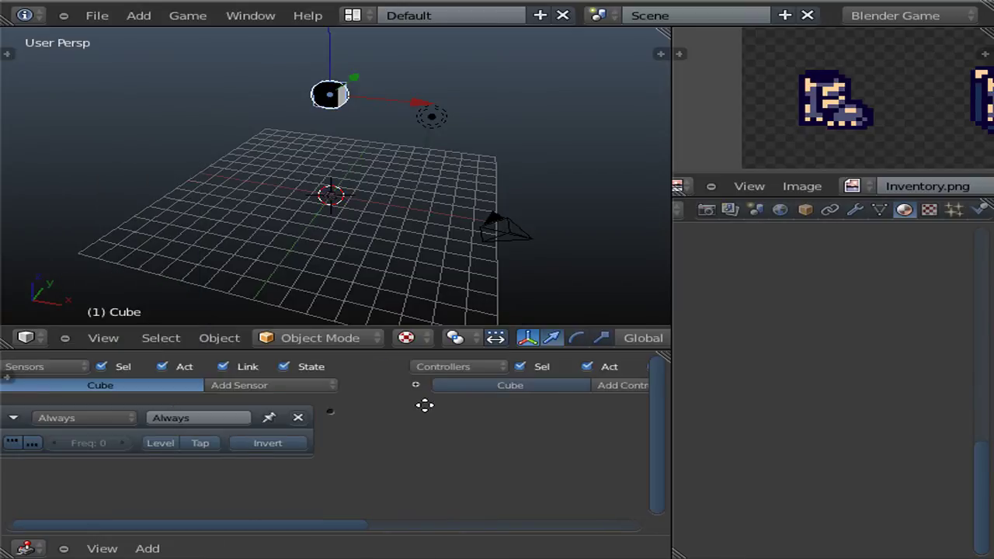
{"action": "left_click", "coordinate": [609, 388]}
{"action": "left_click", "coordinate": [631, 515]}
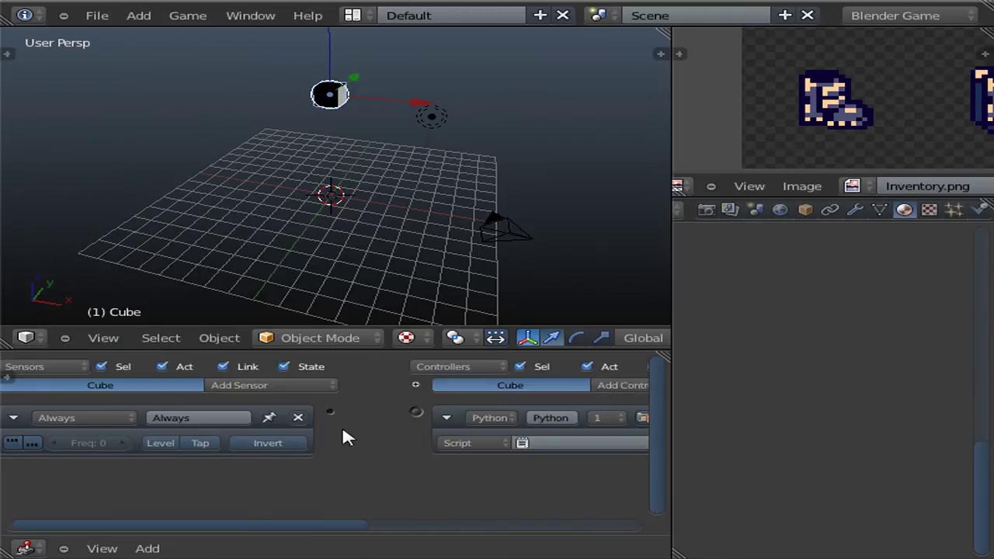
{"action": "left_click_drag", "start_coordinate": [330, 411], "coordinate": [403, 417]}
- Pan the logic bricks to bring the controller column into view
{"action": "scroll", "coordinate": [369, 436], "scroll_direction": "left", "scroll_amount": 1, "text": "ctrl"}
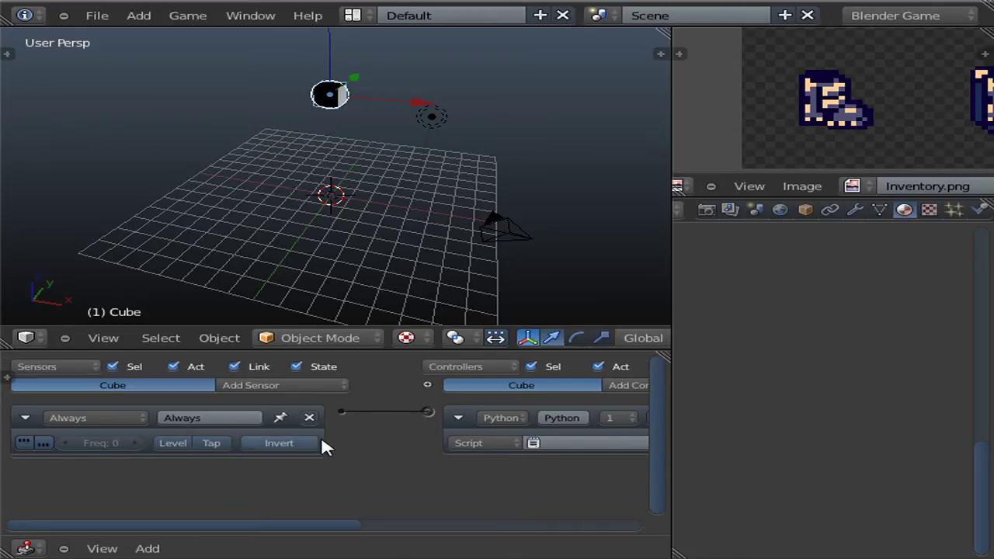
{"action": "scroll", "coordinate": [330, 461], "scroll_direction": "right", "scroll_amount": 3, "text": "ctrl"}
{"action": "scroll", "coordinate": [178, 469], "scroll_direction": "left", "scroll_amount": 3, "text": "ctrl"}
{"action": "middle_click_drag", "start_coordinate": [406, 442], "coordinate": [138, 448]}
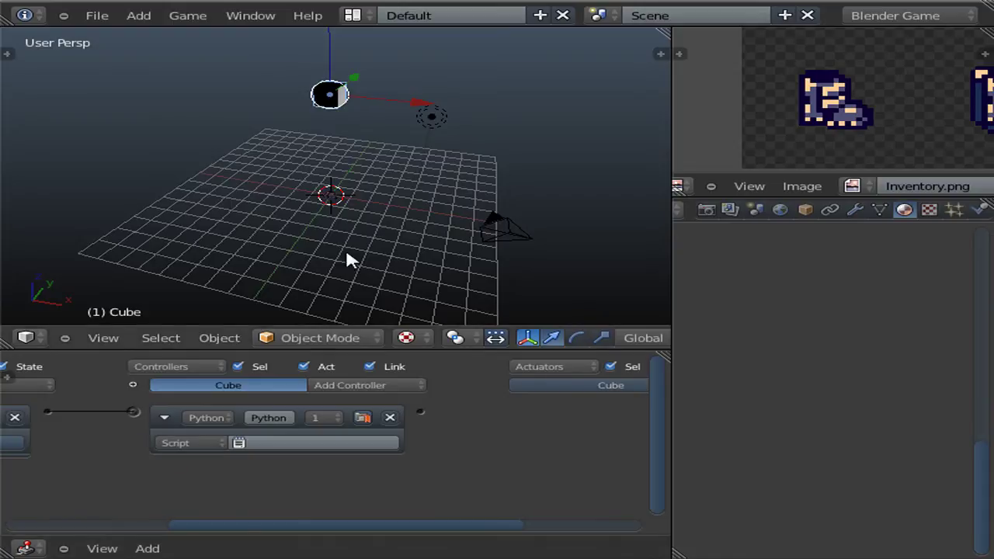
{"action": "left_click", "coordinate": [677, 186]}
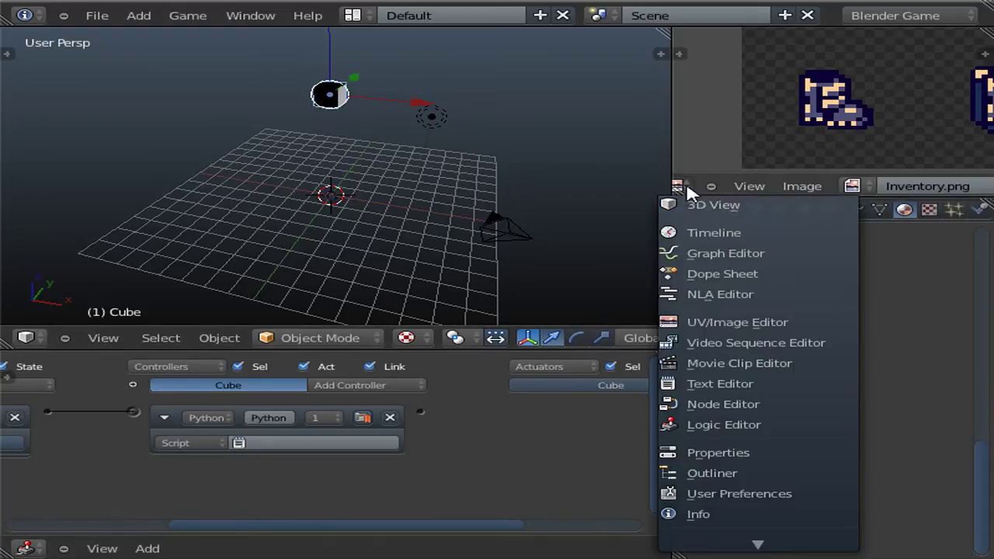
- Turn the image area into an enlarged Text Editor with a new text block
{"action": "left_click", "coordinate": [710, 384]}
{"action": "left_click_drag", "start_coordinate": [750, 198], "coordinate": [726, 298]}
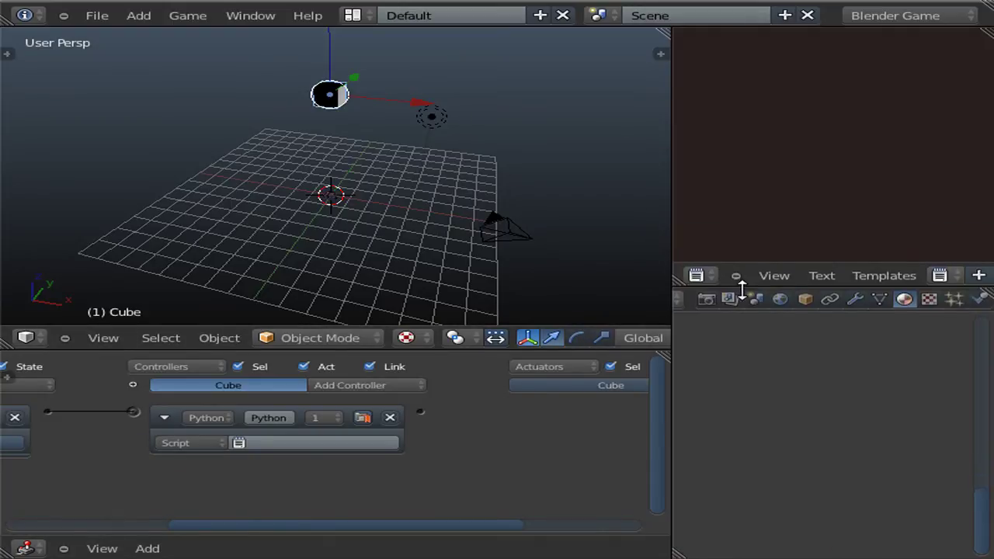
{"action": "left_click_drag", "start_coordinate": [673, 262], "coordinate": [534, 260]}
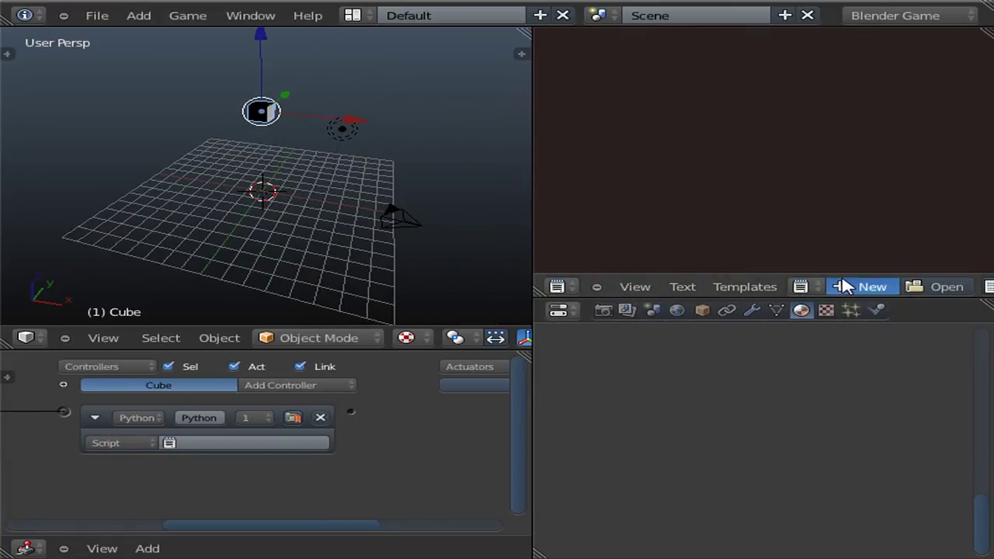
{"action": "left_click", "coordinate": [916, 287]}
- Assign Text as the controller's script and write the render.setMipmapping(render.RAS_MIPMAP_NONE) code
{"action": "left_click", "coordinate": [215, 443]}
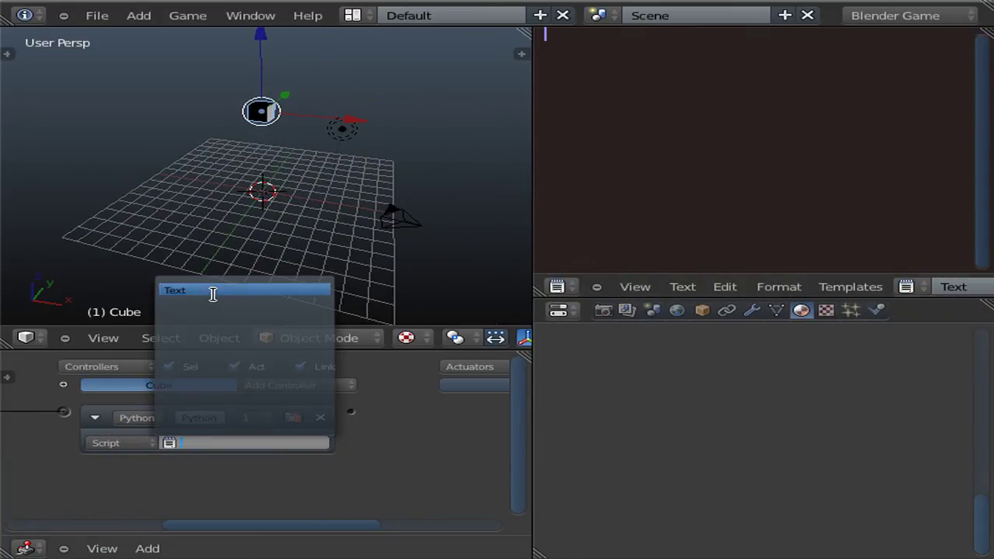
{"action": "left_click", "coordinate": [270, 302]}
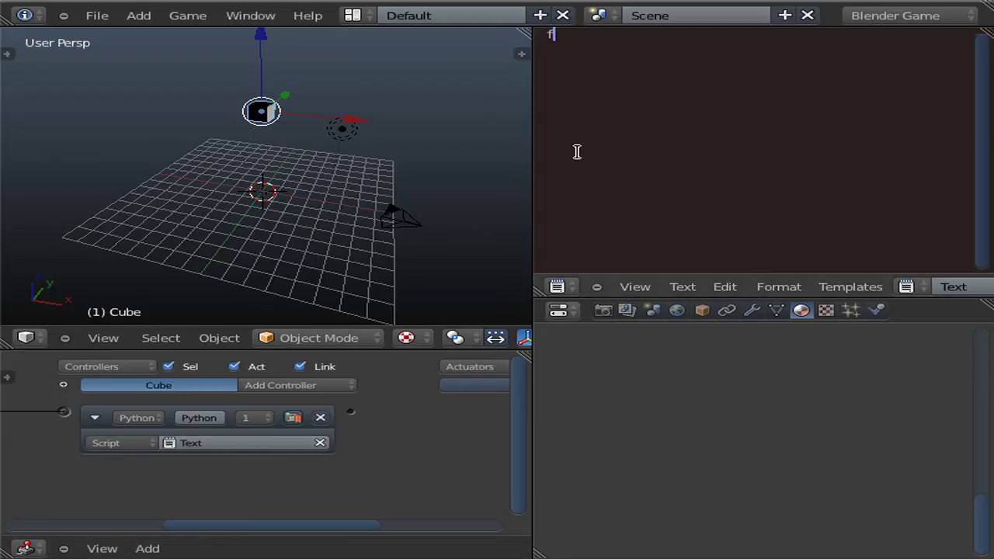
{"action": "type", "text": "import"}
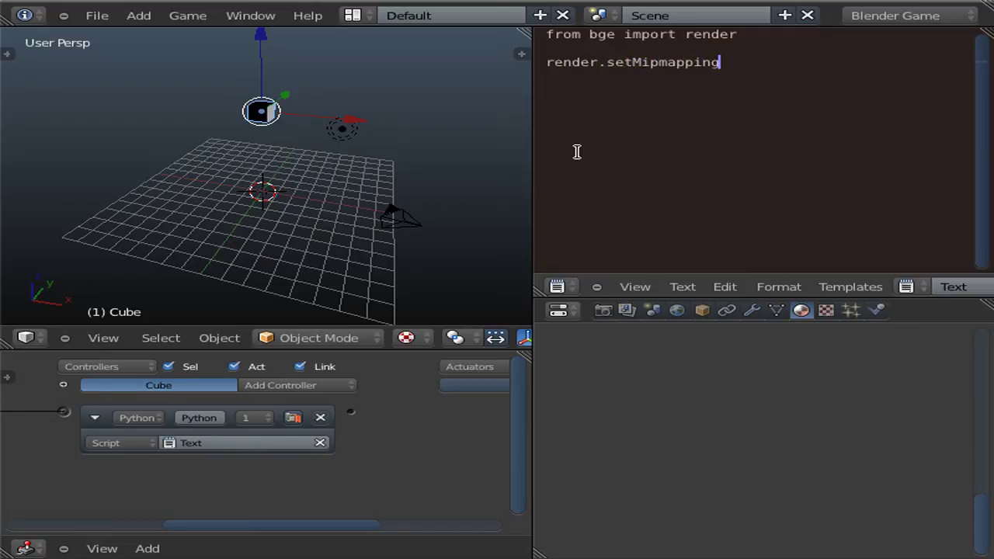
{"action": "type", "text": "render.RAS_MIPMAP_NONE)"}
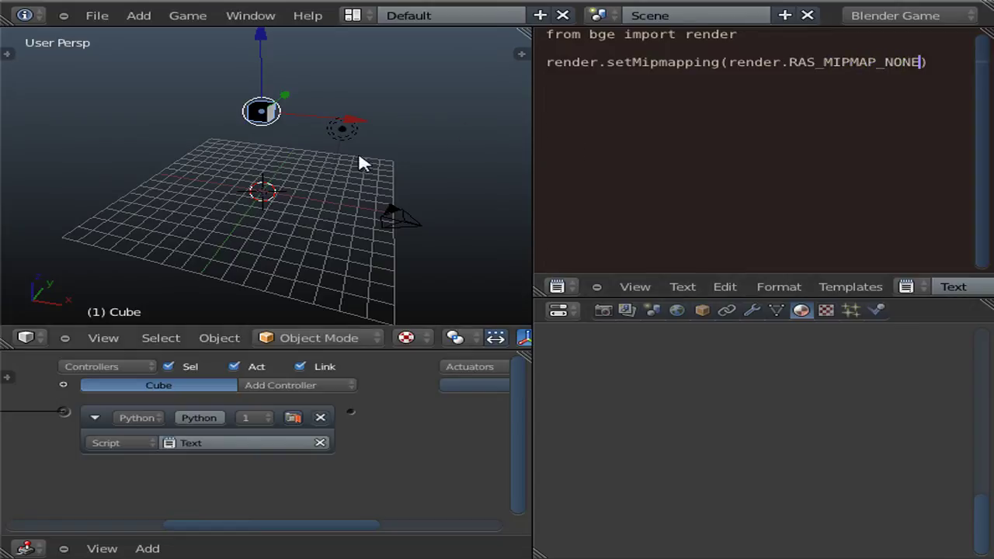
{"action": "scroll", "coordinate": [339, 170], "scroll_direction": "up", "scroll_amount": 5}
- Select the sprite Plane, adjust the view, and test-run the game engine
{"action": "right_click", "coordinate": [280, 152]}
{"action": "key", "text": "KP_3"}
{"action": "key", "text": "KP_1"}
{"action": "key", "text": "alt+z"}
{"action": "key", "text": "KP_8"}
{"action": "key", "text": "KP_8"}
{"action": "left_click", "coordinate": [164, 16]}
{"action": "left_click", "coordinate": [186, 31]}
{"action": "key", "text": "Escape"}
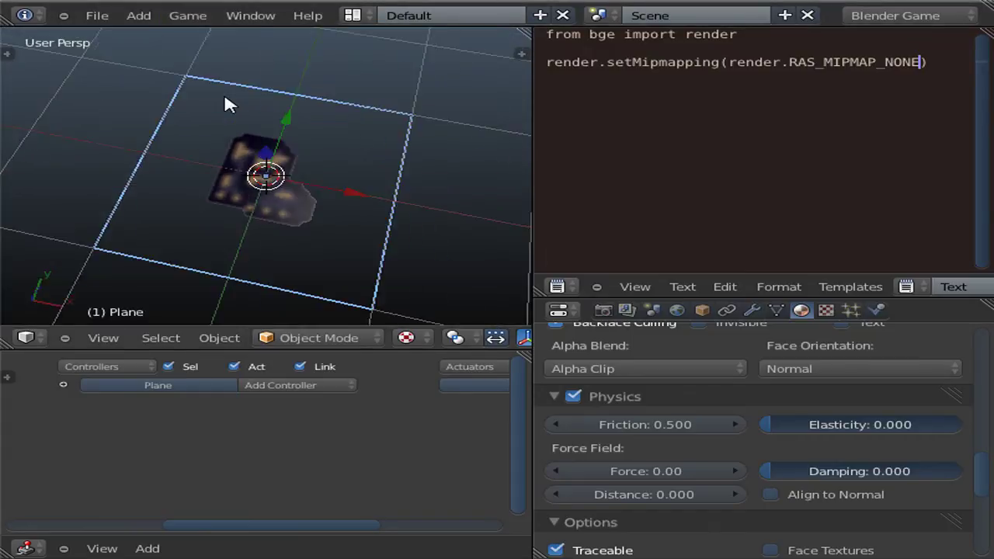
- Orbit around the plane and run the game again to recheck the sprite
{"action": "middle_click_drag", "start_coordinate": [228, 102], "coordinate": [204, 84]}
{"action": "left_click", "coordinate": [188, 16]}
{"action": "left_click", "coordinate": [195, 31]}
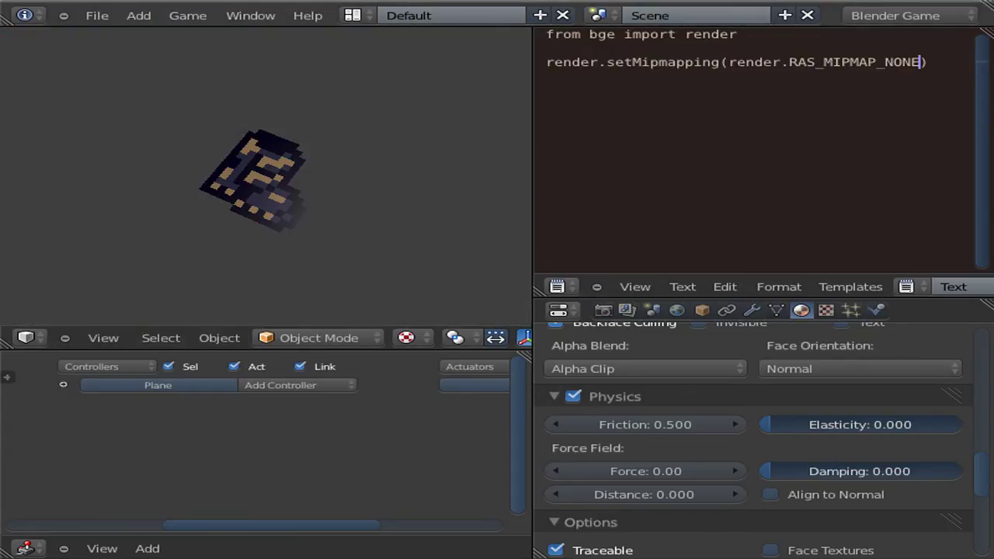
{"action": "key", "text": "Escape"}
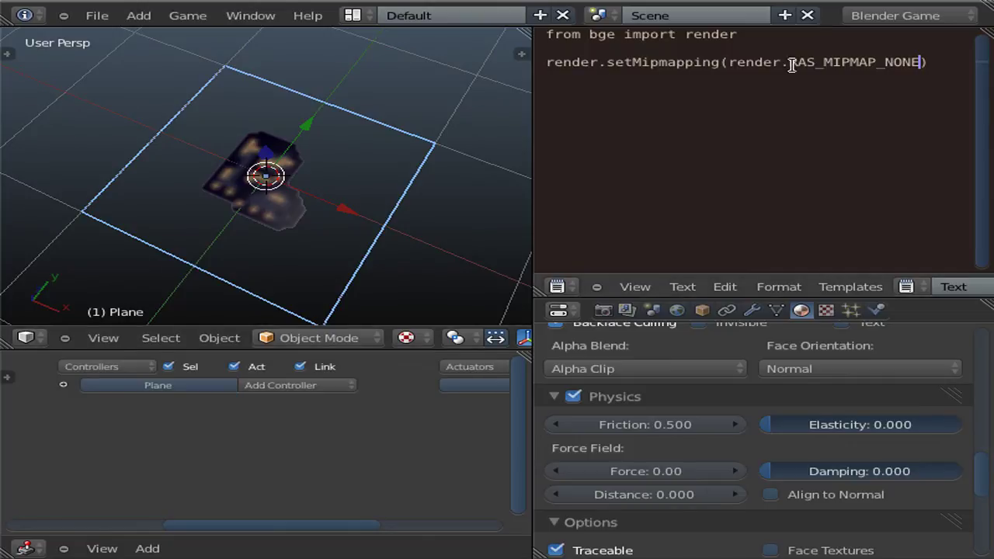
- Select the whole script text, realign the view, and deselect the Plane
{"action": "left_click_drag", "start_coordinate": [928, 63], "coordinate": [546, 34]}
{"action": "left_click", "coordinate": [619, 63]}
{"action": "left_click_drag", "start_coordinate": [926, 62], "coordinate": [546, 35]}
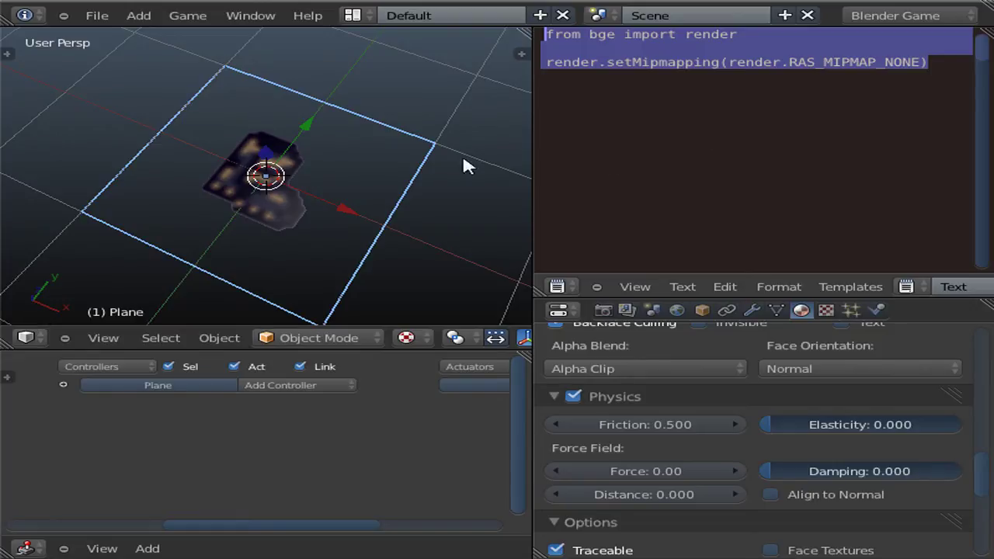
{"action": "key", "text": "KP_4"}
{"action": "key", "text": "KP_4"}
{"action": "key", "text": "KP_8"}
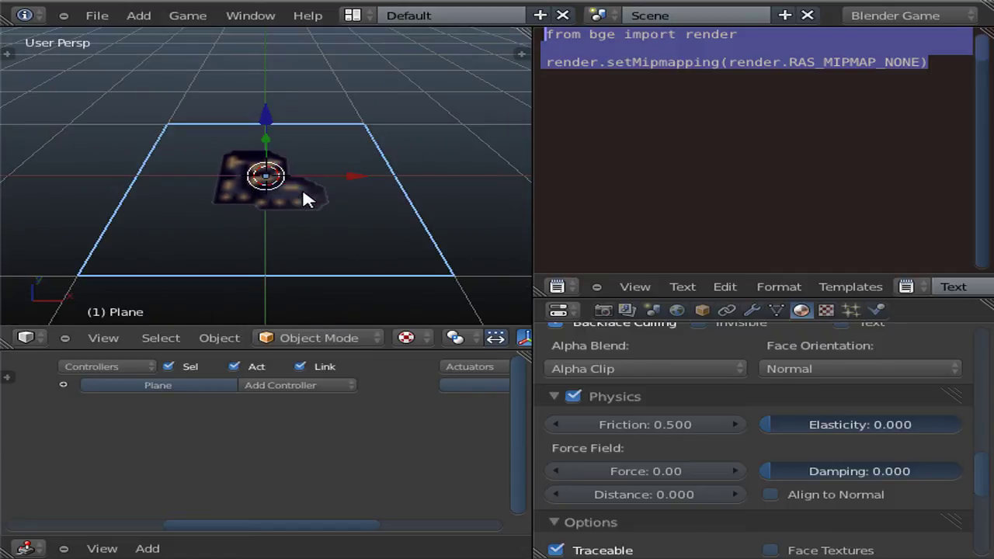
{"action": "key", "text": "a"}
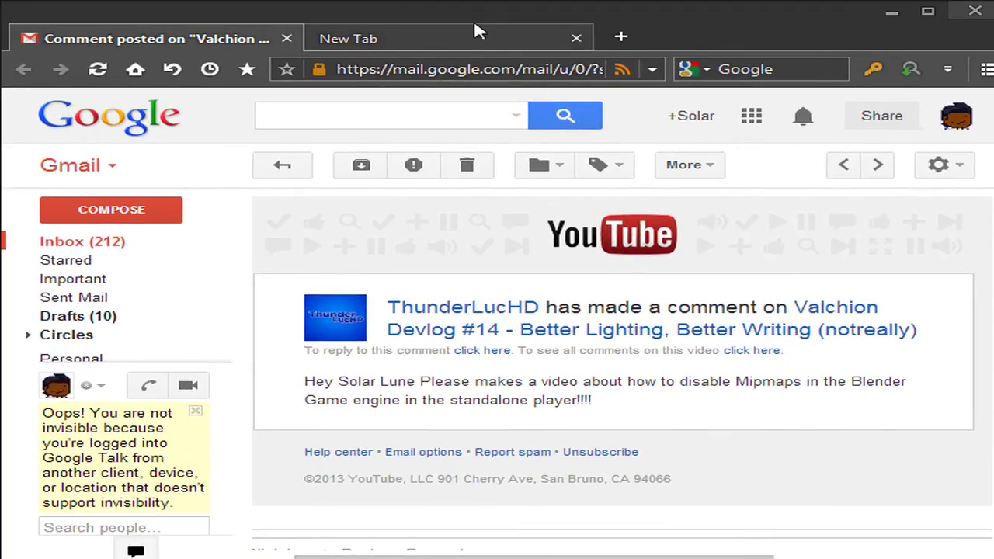
- Search Google for 'blender 2.69 documentation' in the empty new tab
{"action": "left_click", "coordinate": [472, 31]}
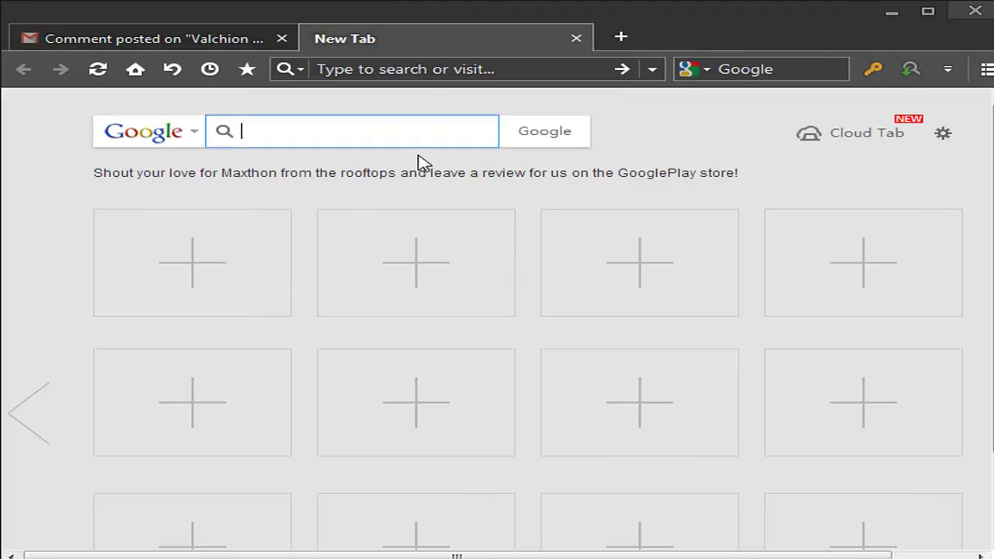
{"action": "scroll", "coordinate": [974, 202], "scroll_direction": "down", "scroll_amount": 3}
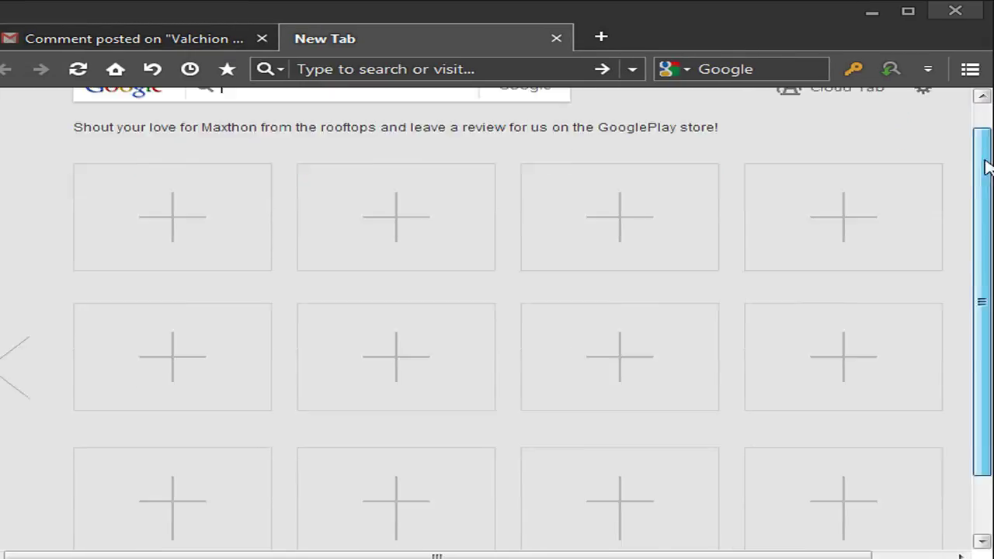
{"action": "scroll", "coordinate": [966, 147], "scroll_direction": "up", "scroll_amount": 3}
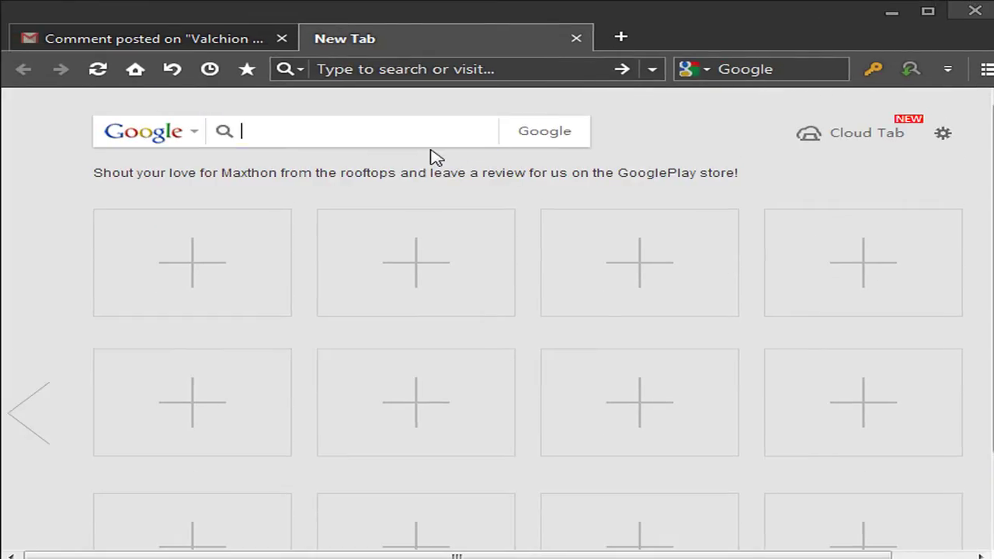
{"action": "type", "text": "blender 2."}
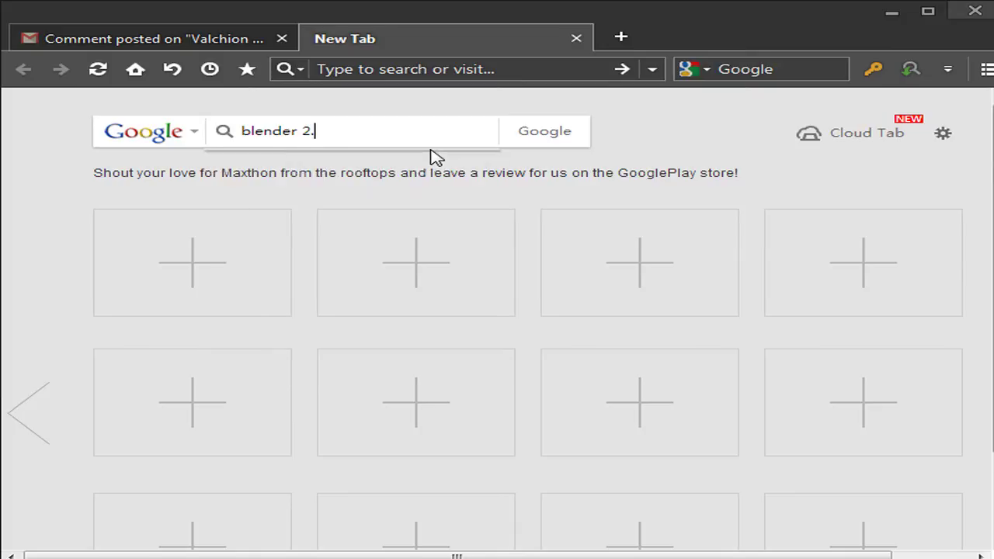
{"action": "type", "text": "6"}
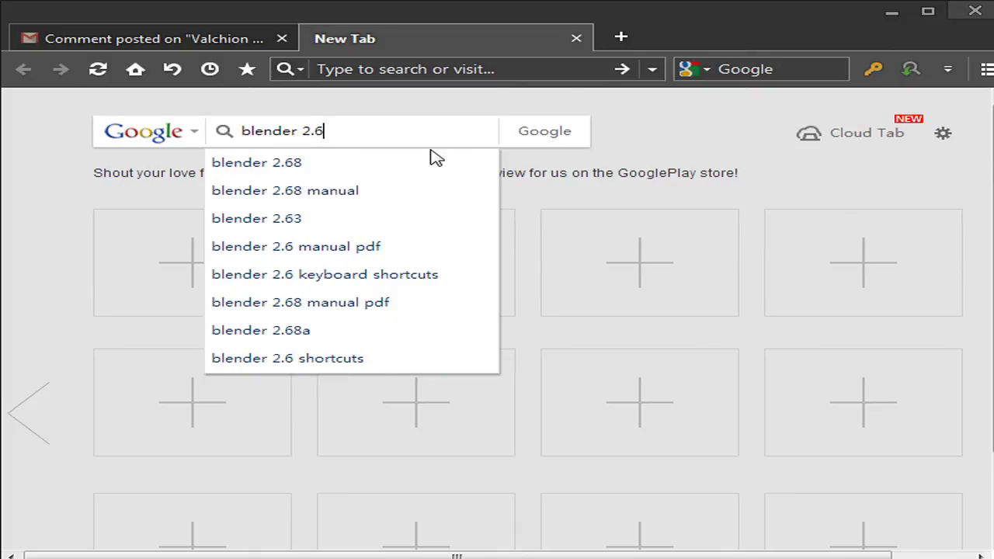
{"action": "type", "text": "9"}
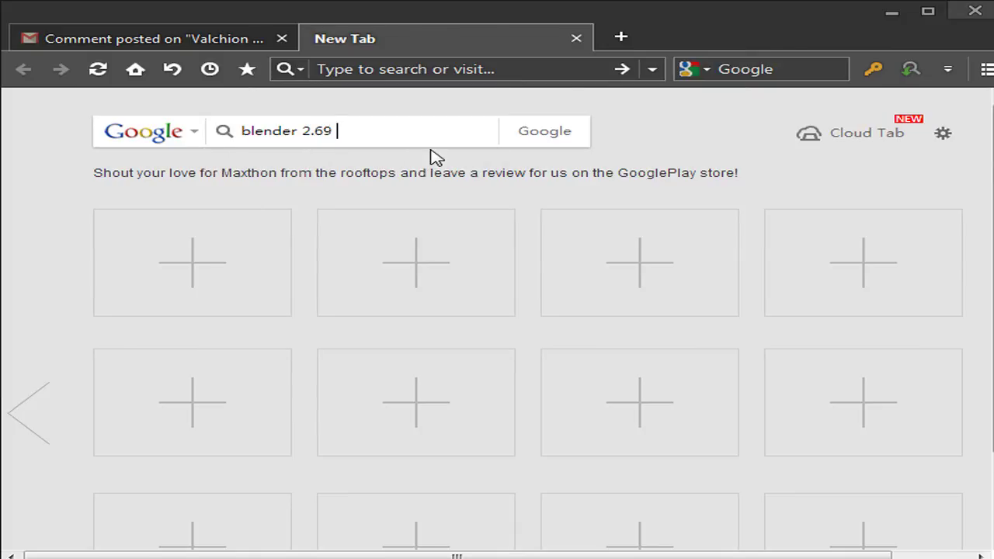
{"action": "type", "text": " documentation"}
{"action": "key", "text": "Return"}
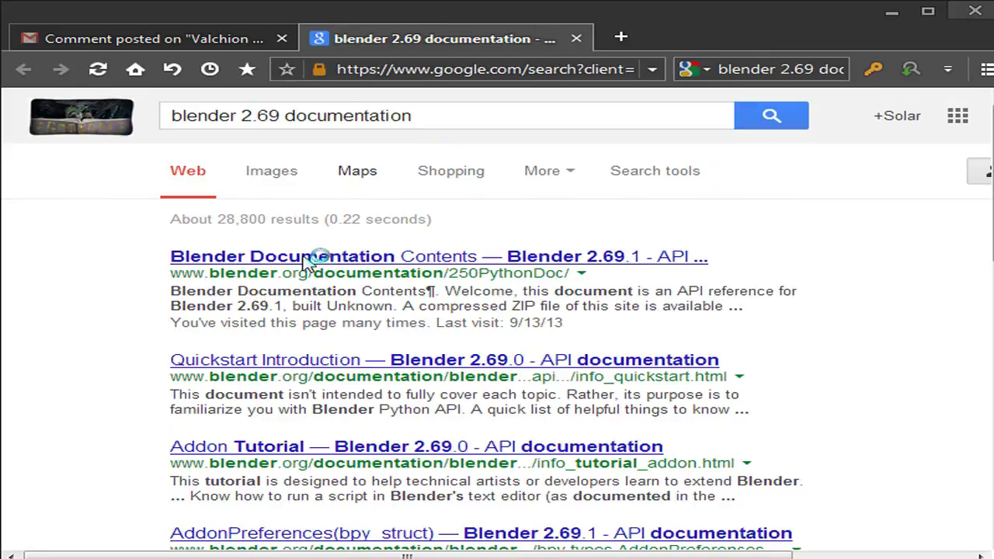
- Open the Blender 2.69.1 API documentation result and scroll to the Game Engine Modules
{"action": "left_click", "coordinate": [304, 259]}
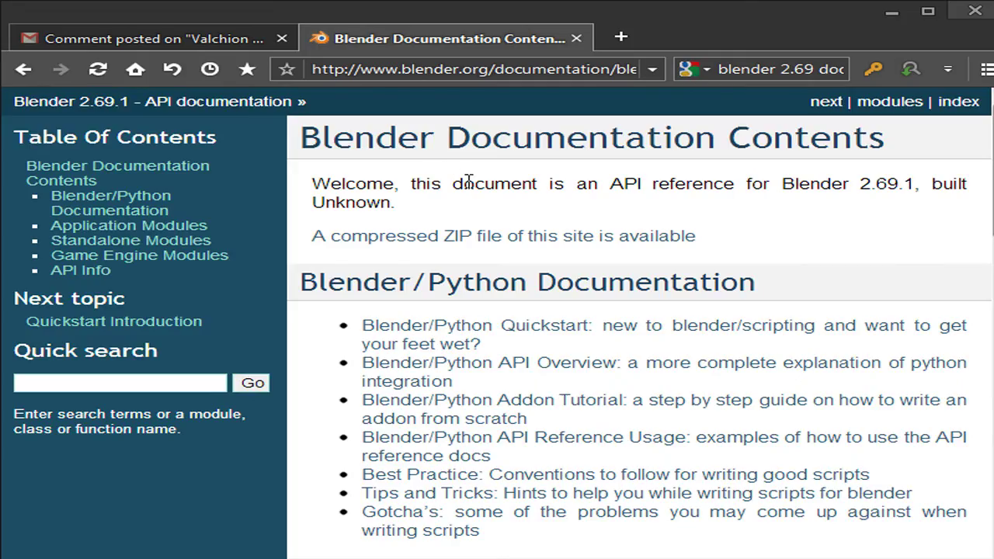
{"action": "scroll", "coordinate": [469, 183], "scroll_direction": "down", "scroll_amount": 10}
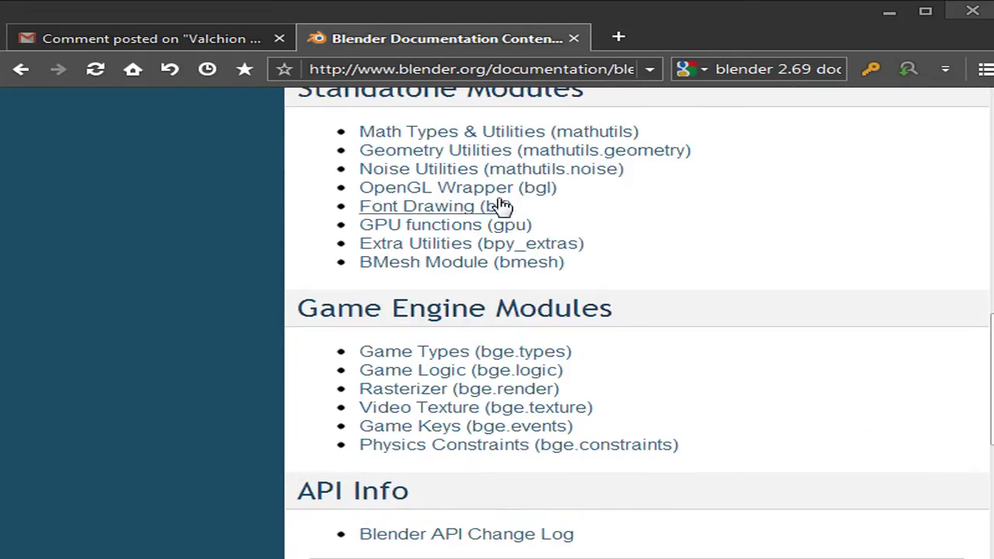
{"action": "scroll", "coordinate": [542, 451], "scroll_direction": "down", "scroll_amount": 1}
{"action": "scroll", "coordinate": [428, 399], "scroll_direction": "up", "scroll_amount": 6}
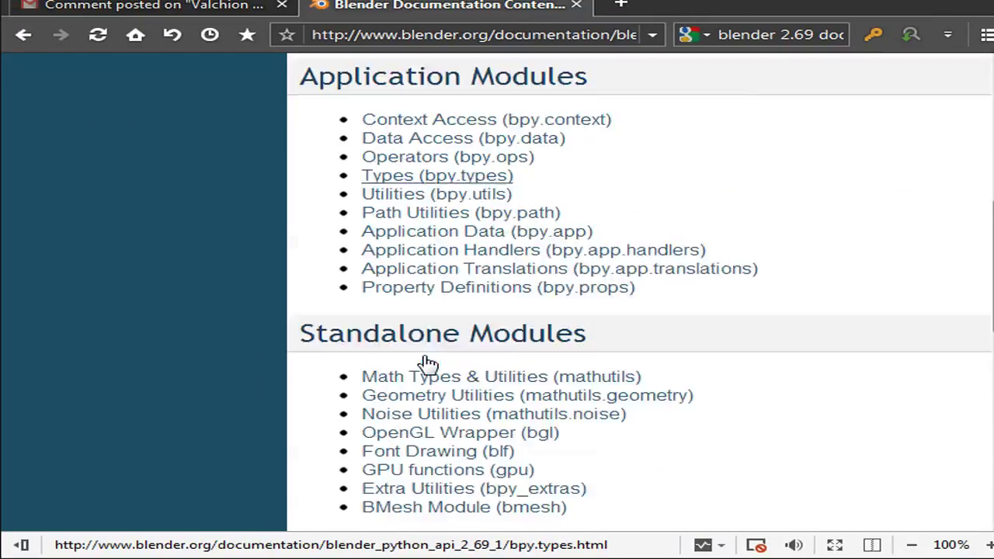
{"action": "scroll", "coordinate": [427, 398], "scroll_direction": "down", "scroll_amount": 2}
{"action": "scroll", "coordinate": [430, 365], "scroll_direction": "down", "scroll_amount": 5}
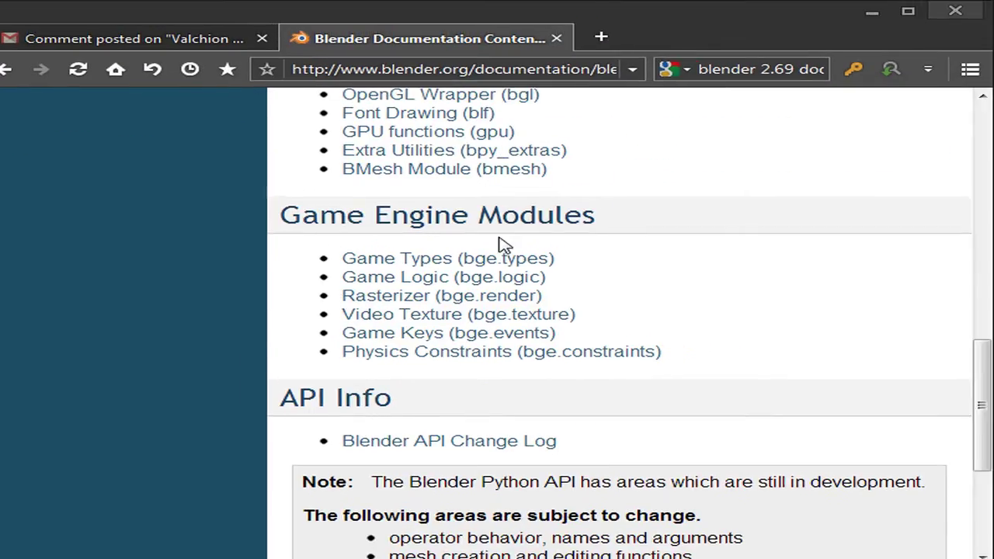
{"action": "scroll", "coordinate": [633, 380], "scroll_direction": "up", "scroll_amount": 2}
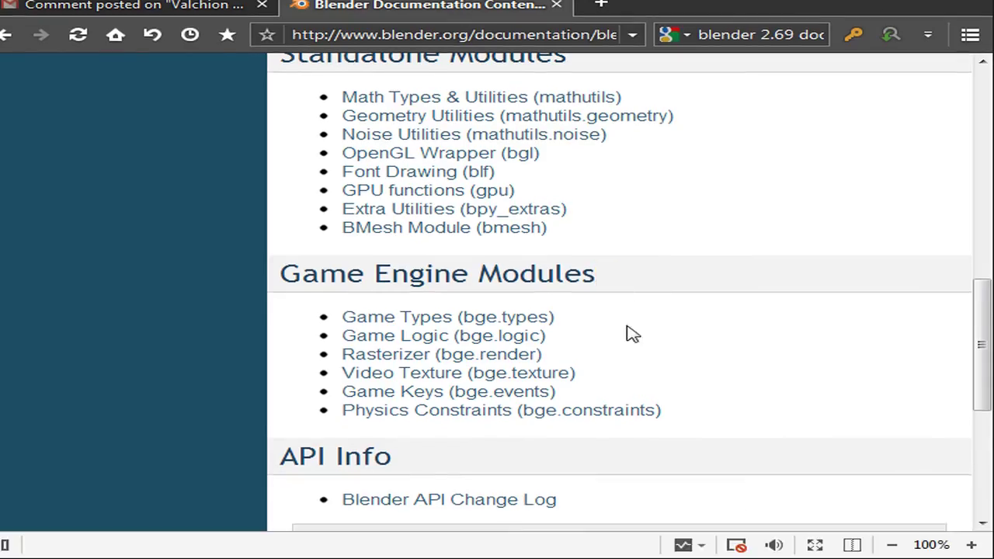
{"action": "scroll", "coordinate": [590, 346], "scroll_direction": "up", "scroll_amount": 2}
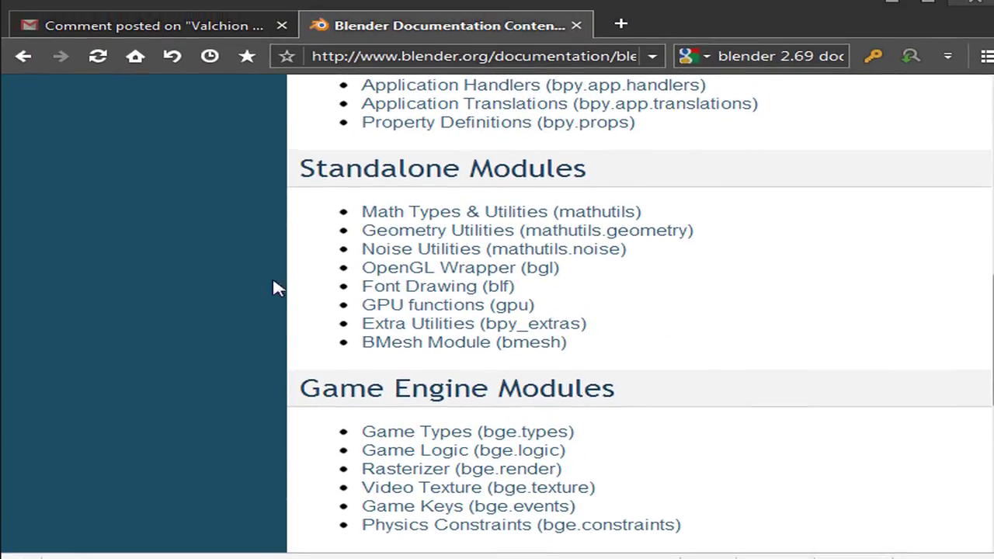
{"action": "scroll", "coordinate": [280, 379], "scroll_direction": "down", "scroll_amount": 4}
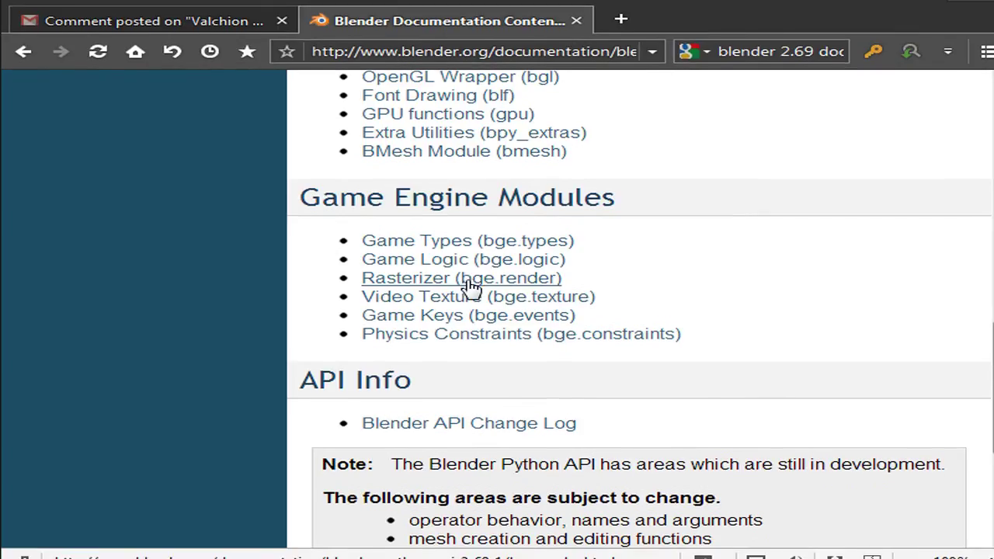
- Open the Rasterizer (bge.render) page and scroll to the setMipmapping entry
{"action": "left_click", "coordinate": [505, 287]}
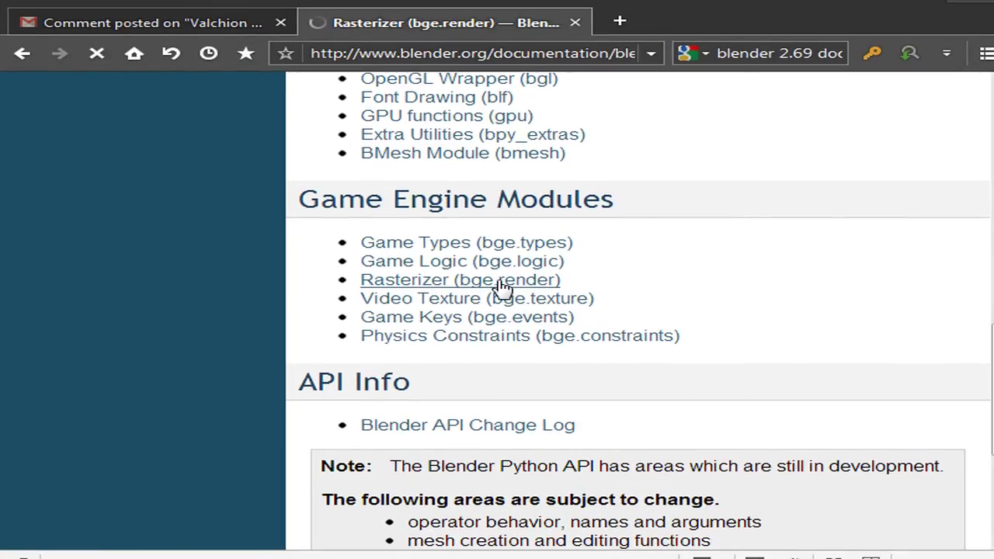
{"action": "scroll", "coordinate": [499, 285], "scroll_direction": "down", "scroll_amount": 15}
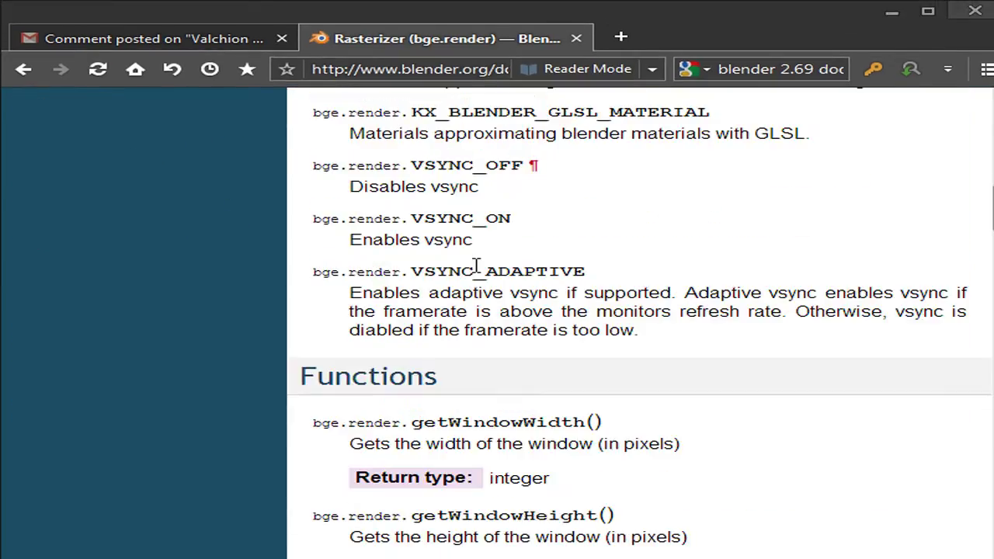
{"action": "scroll", "coordinate": [476, 266], "scroll_direction": "up", "scroll_amount": 4}
{"action": "scroll", "coordinate": [477, 264], "scroll_direction": "down", "scroll_amount": 8}
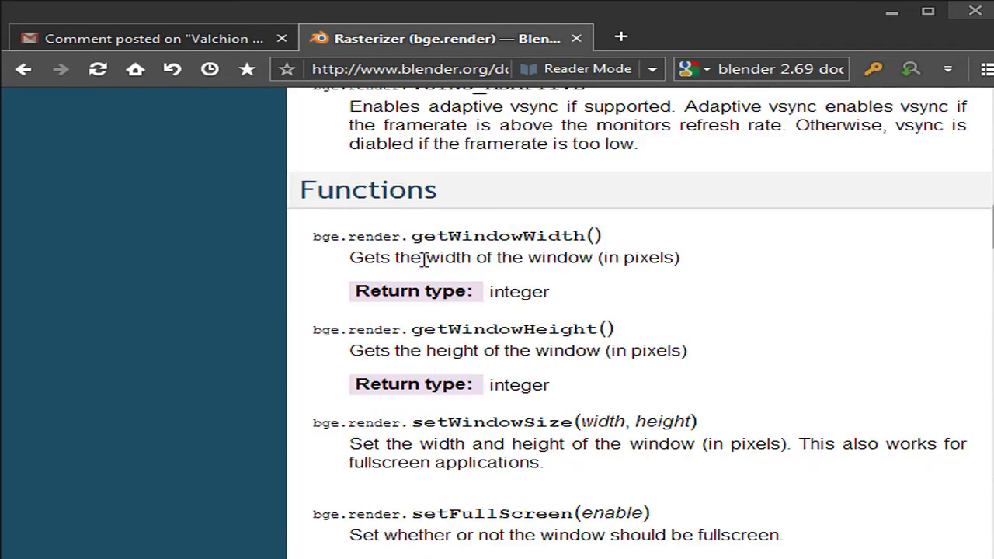
{"action": "scroll", "coordinate": [497, 264], "scroll_direction": "down", "scroll_amount": 4}
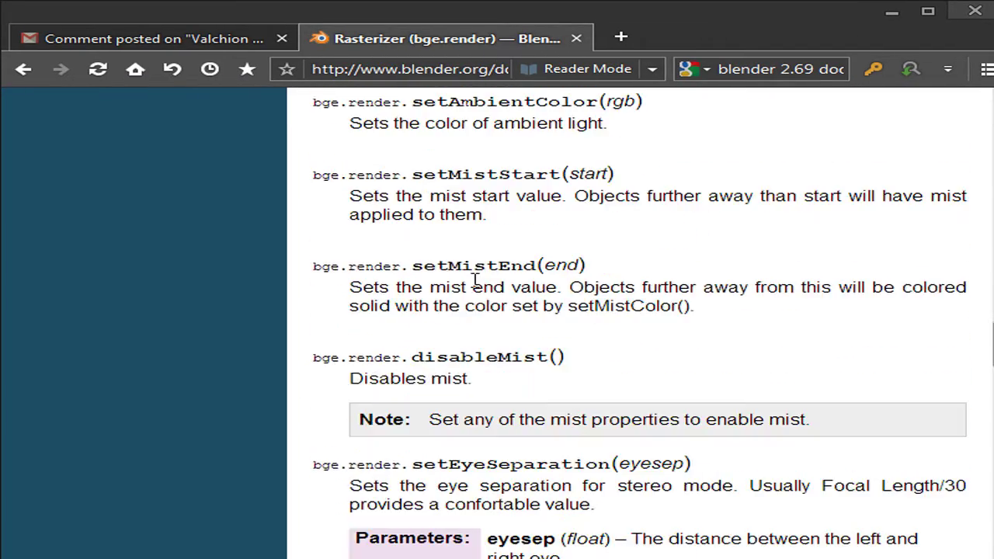
{"action": "scroll", "coordinate": [479, 287], "scroll_direction": "down", "scroll_amount": 20}
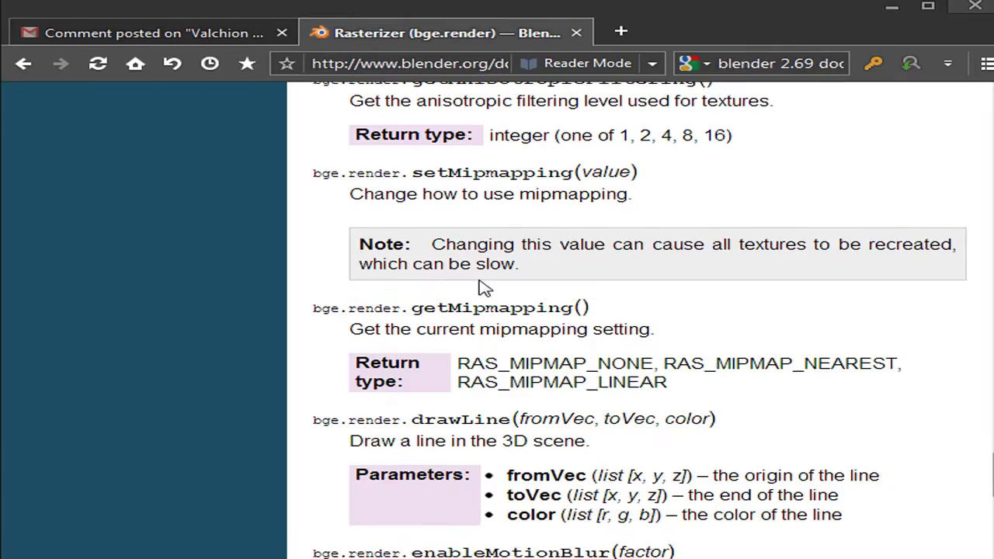
{"action": "scroll", "coordinate": [501, 289], "scroll_direction": "down", "scroll_amount": 8}
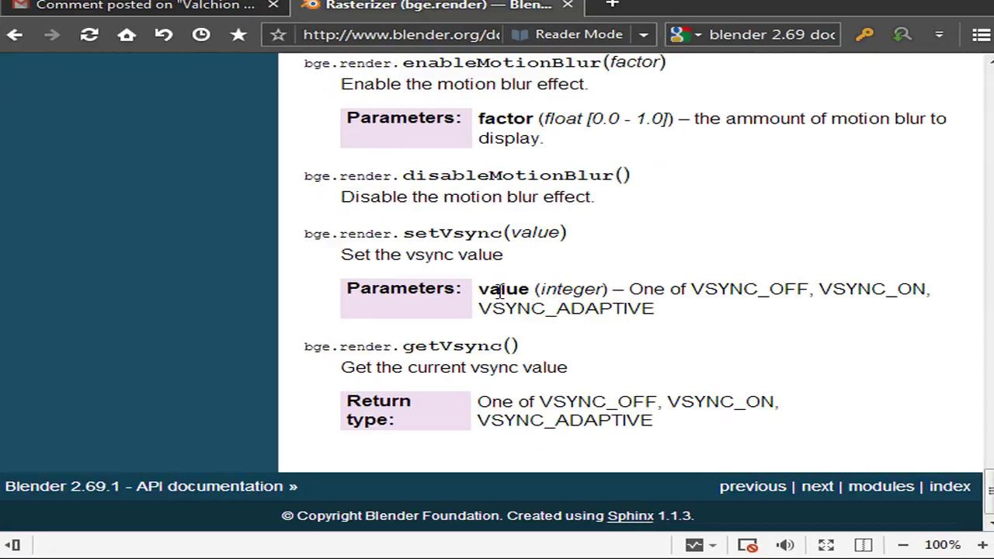
{"action": "scroll", "coordinate": [499, 334], "scroll_direction": "up", "scroll_amount": 2}
{"action": "scroll", "coordinate": [499, 334], "scroll_direction": "up", "scroll_amount": 8}
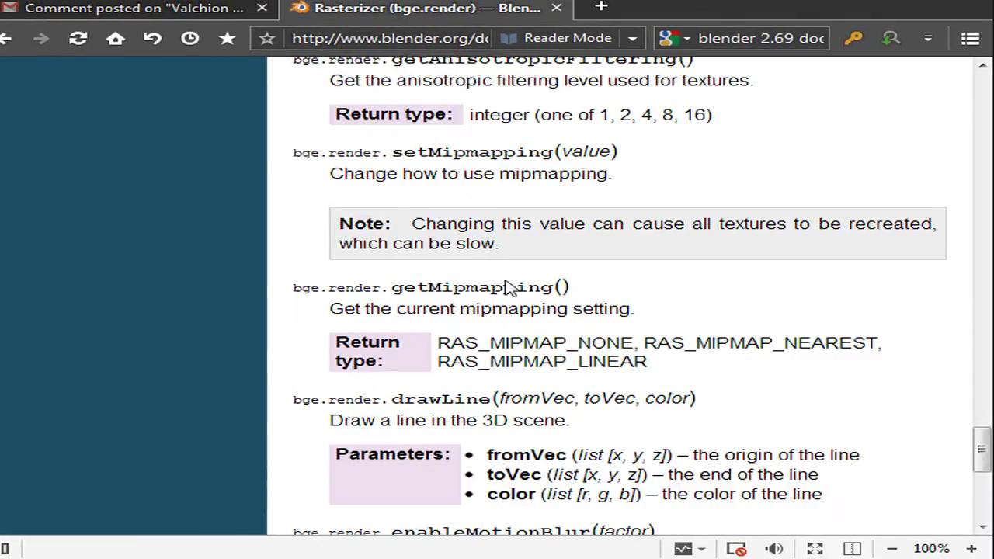
{"action": "scroll", "coordinate": [174, 275], "scroll_direction": "up", "scroll_amount": 2}
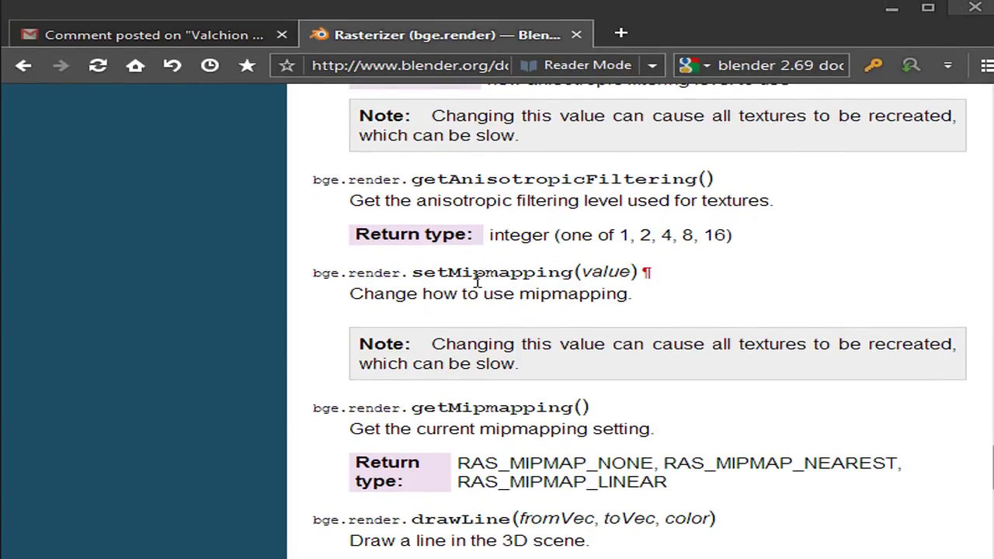
- Briefly return to Blender to clear the script selection, then come back
{"action": "left_click", "coordinate": [871, 11]}
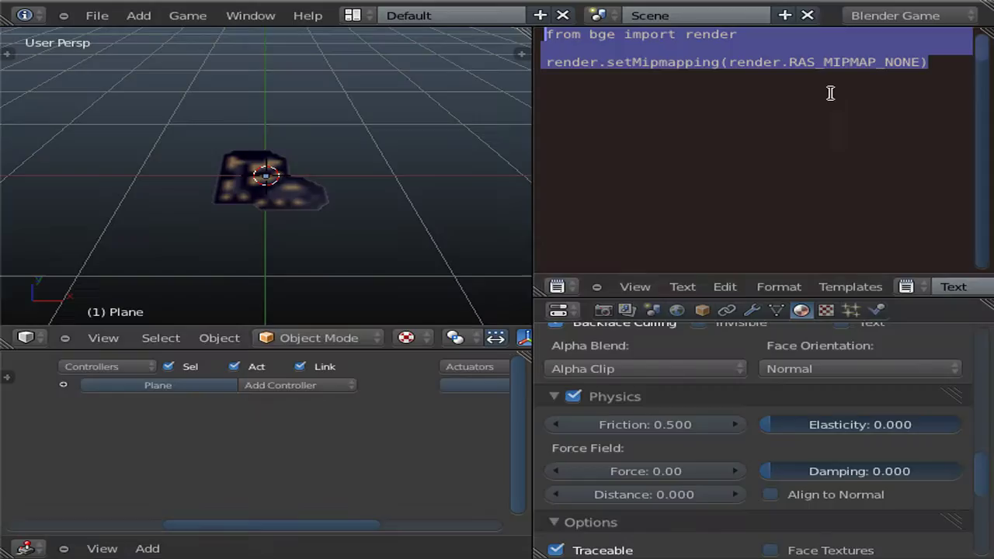
{"action": "left_click", "coordinate": [720, 61]}
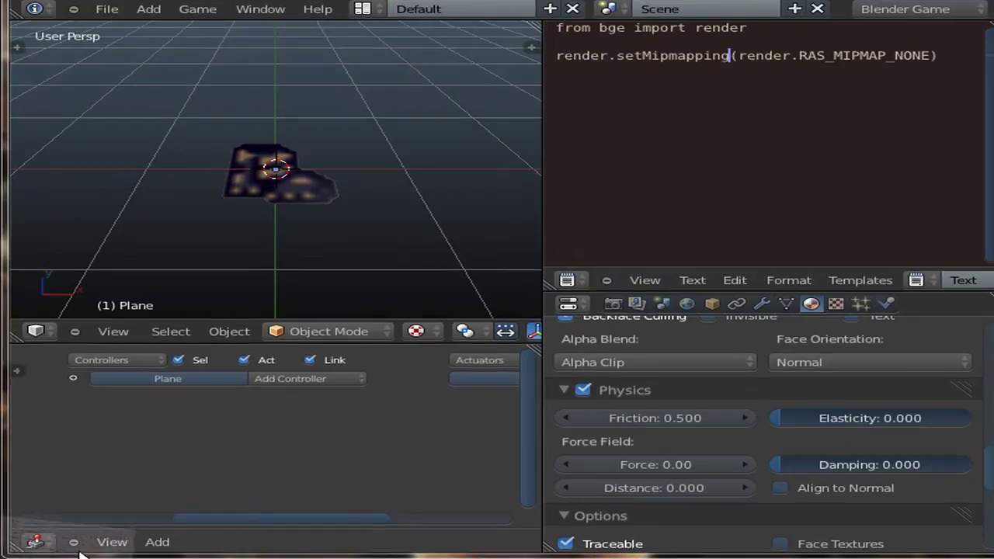
{"action": "key", "text": "alt+Tab"}
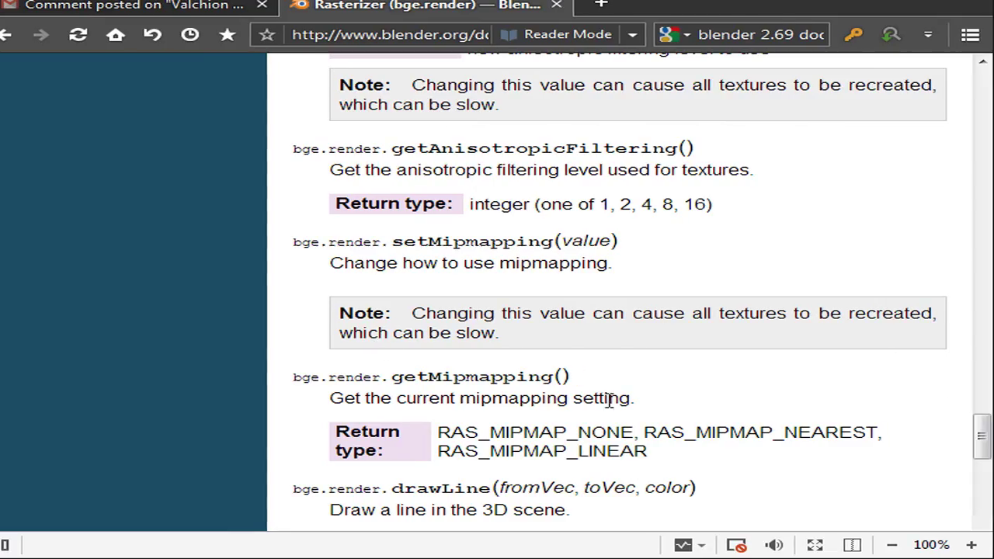
- Highlight the RAS_MIPMAP_NONE/NEAREST/LINEAR values and scroll through the mipmapping docs
{"action": "left_click_drag", "start_coordinate": [439, 433], "coordinate": [613, 447]}
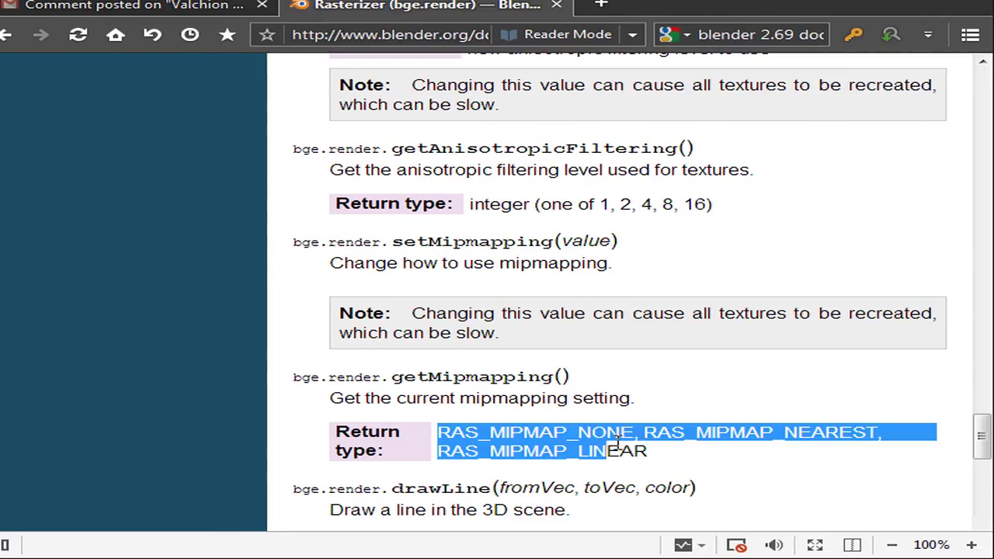
{"action": "left_click", "coordinate": [763, 464]}
{"action": "left_click_drag", "start_coordinate": [980, 443], "coordinate": [972, 344]}
{"action": "scroll", "coordinate": [958, 173], "scroll_direction": "up", "scroll_amount": 15}
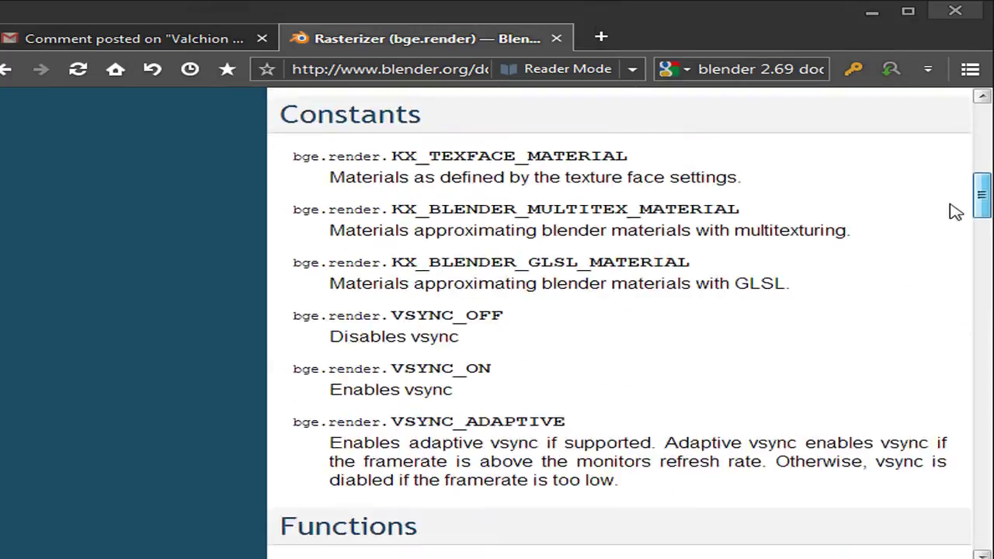
{"action": "scroll", "coordinate": [966, 186], "scroll_direction": "down", "scroll_amount": 15}
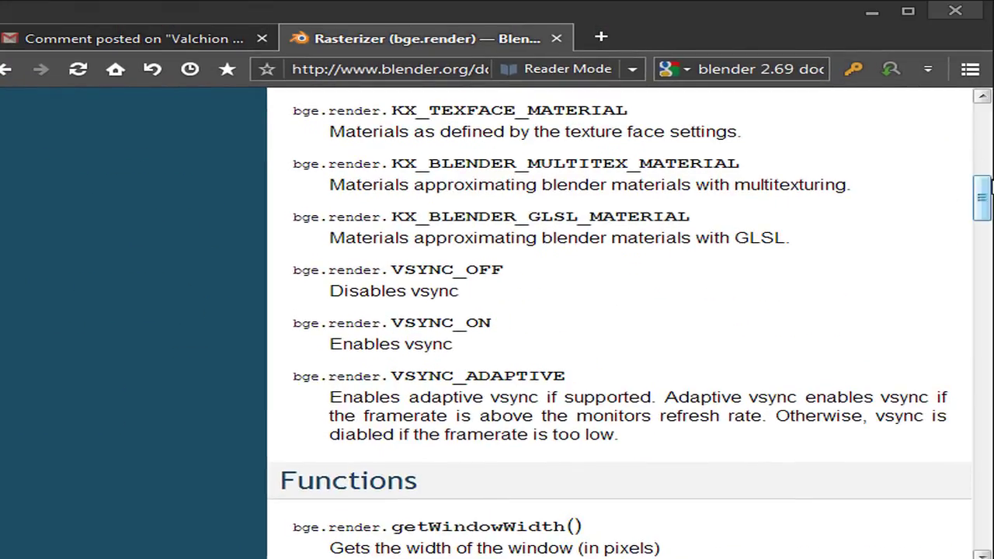
{"action": "left_click_drag", "start_coordinate": [982, 152], "coordinate": [981, 187]}
{"action": "left_click_drag", "start_coordinate": [981, 223], "coordinate": [980, 393]}
{"action": "left_click_drag", "start_coordinate": [980, 359], "coordinate": [978, 390]}
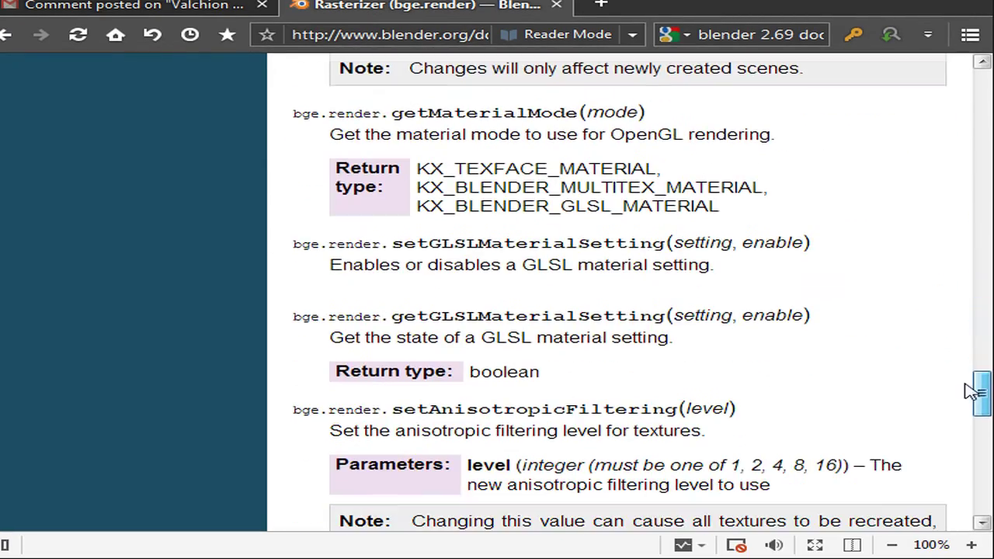
{"action": "scroll", "coordinate": [621, 279], "scroll_direction": "down", "scroll_amount": 5}
{"action": "scroll", "coordinate": [567, 349], "scroll_direction": "down", "scroll_amount": 2}
{"action": "scroll", "coordinate": [461, 275], "scroll_direction": "up", "scroll_amount": 6}
{"action": "scroll", "coordinate": [519, 279], "scroll_direction": "down", "scroll_amount": 6}
{"action": "scroll", "coordinate": [524, 277], "scroll_direction": "down", "scroll_amount": 5}
{"action": "scroll", "coordinate": [524, 287], "scroll_direction": "up", "scroll_amount": 10}
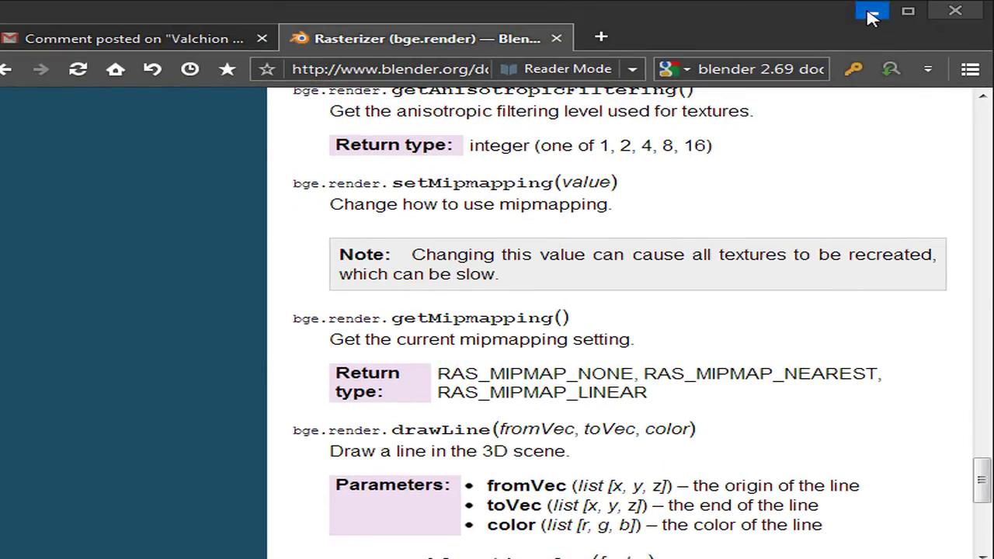
- Minimize the browser, select the boot-sprite plane, and orbit the view around it
{"action": "left_click", "coordinate": [872, 14]}
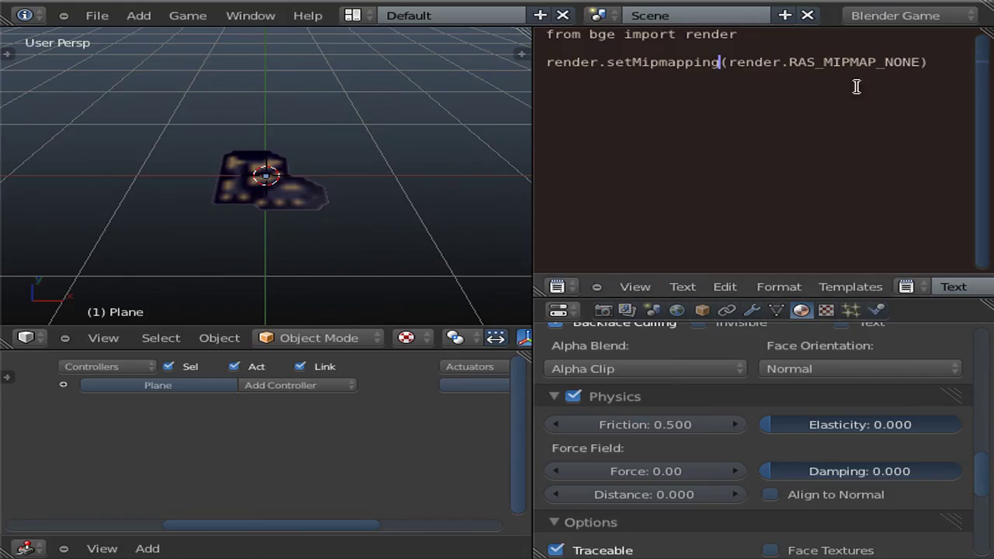
{"action": "right_click", "coordinate": [293, 197]}
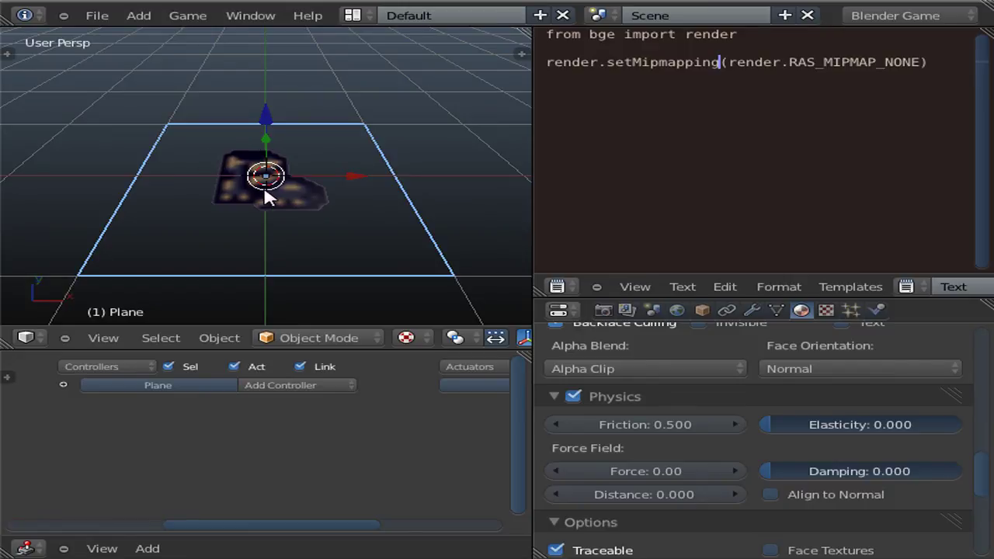
{"action": "middle_click_drag", "start_coordinate": [265, 196], "coordinate": [241, 159]}
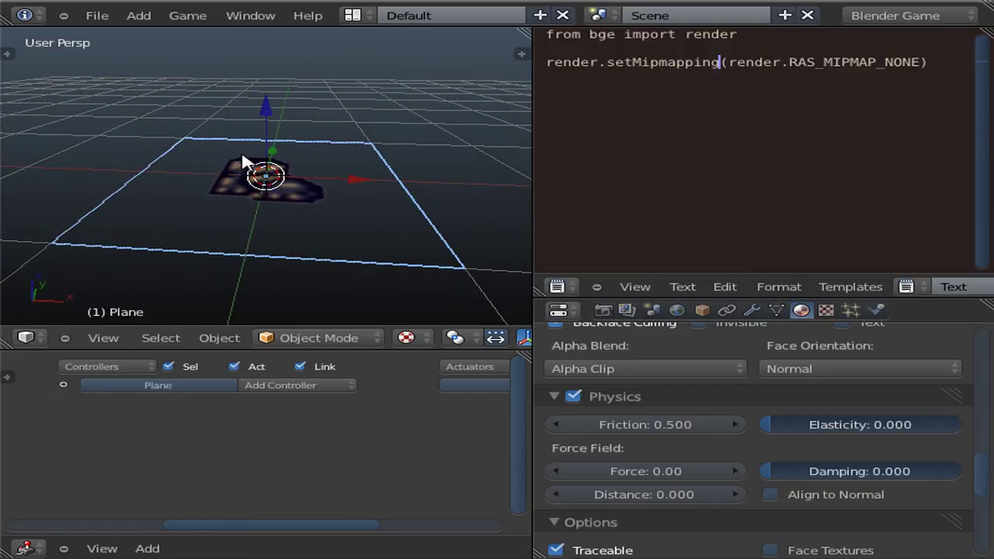
{"action": "middle_click_drag", "start_coordinate": [243, 160], "coordinate": [247, 163]}
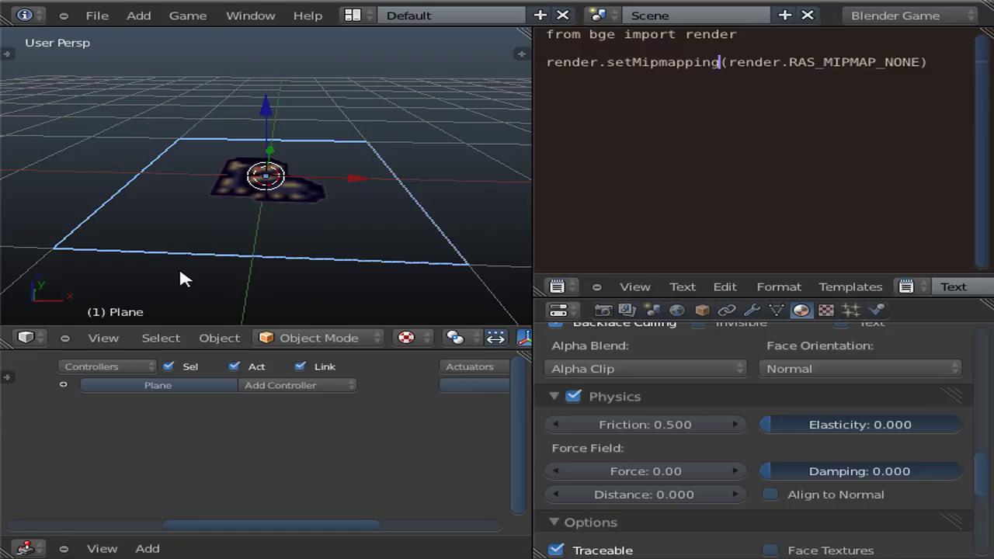
- Scroll the Render properties to GLSL shading and run the game with P
{"action": "left_click", "coordinate": [603, 310]}
{"action": "scroll", "coordinate": [613, 400], "scroll_direction": "down", "scroll_amount": 8}
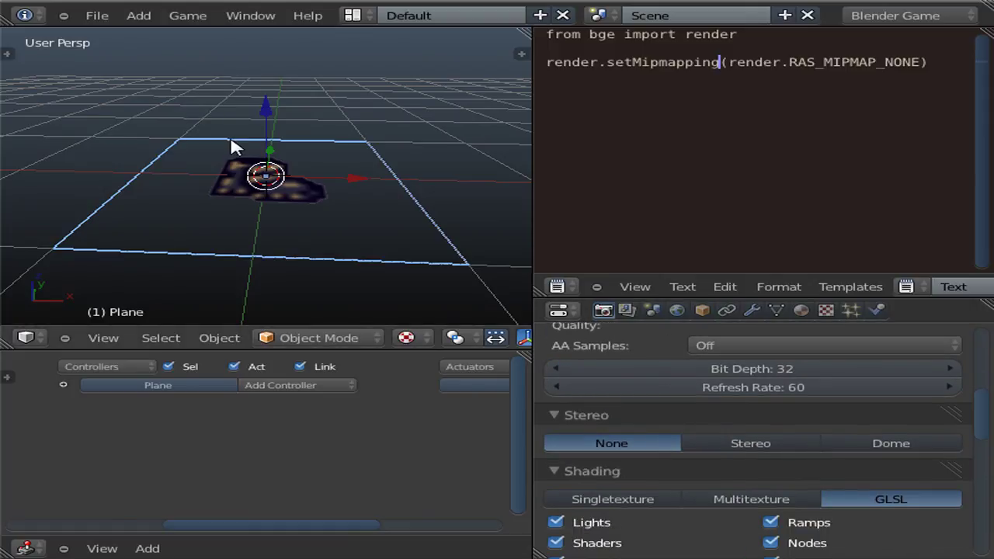
{"action": "scroll", "coordinate": [235, 148], "scroll_direction": "down", "scroll_amount": 3}
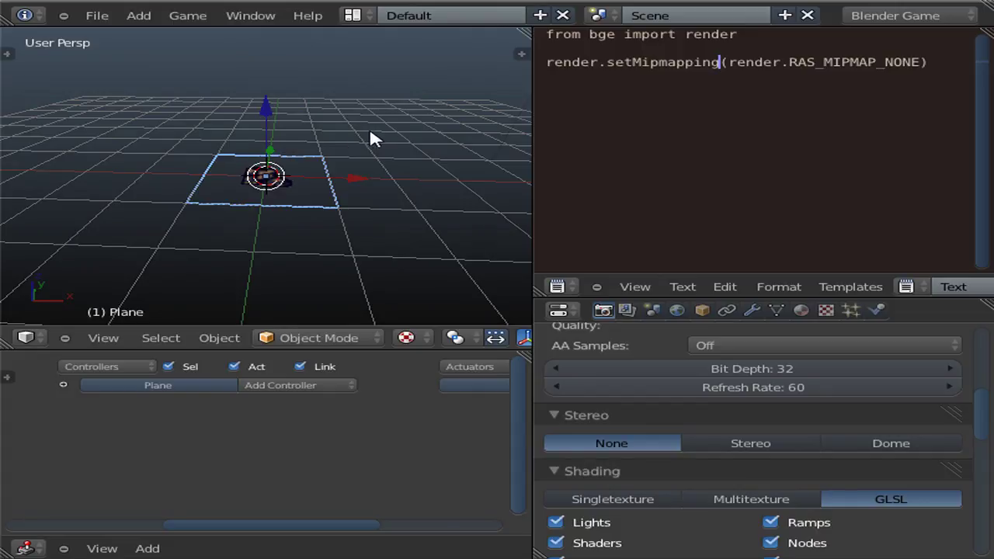
{"action": "key", "text": "p"}
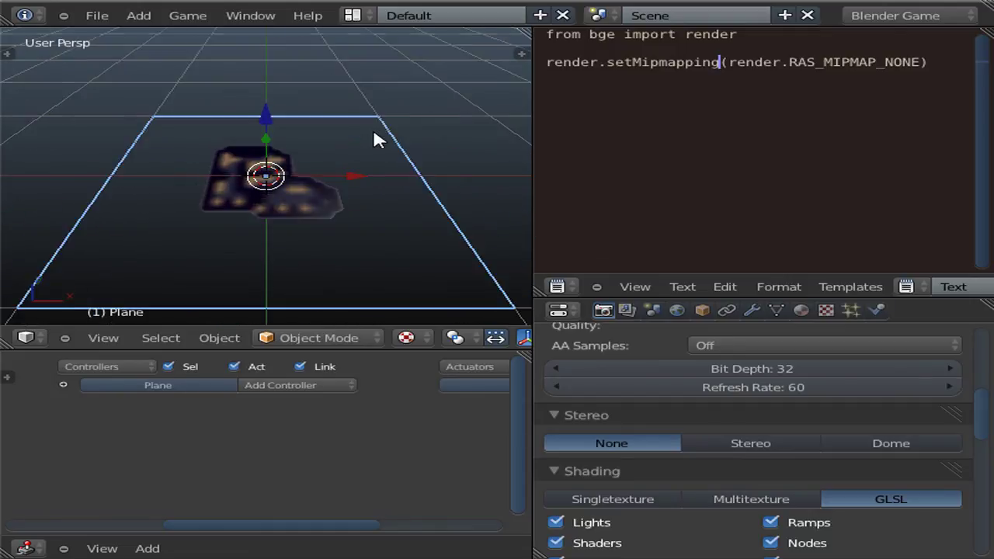
{"action": "scroll", "coordinate": [376, 139], "scroll_direction": "down", "scroll_amount": 3}
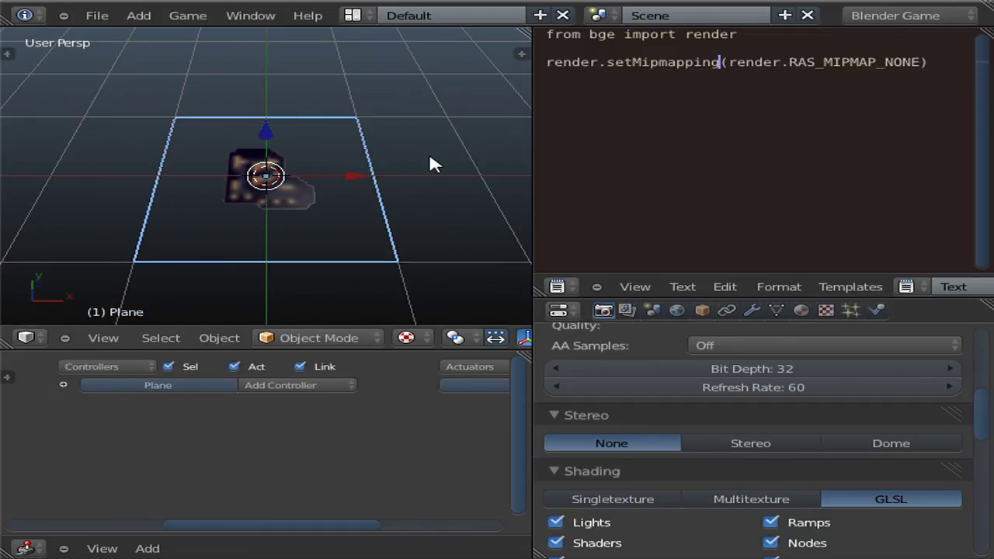